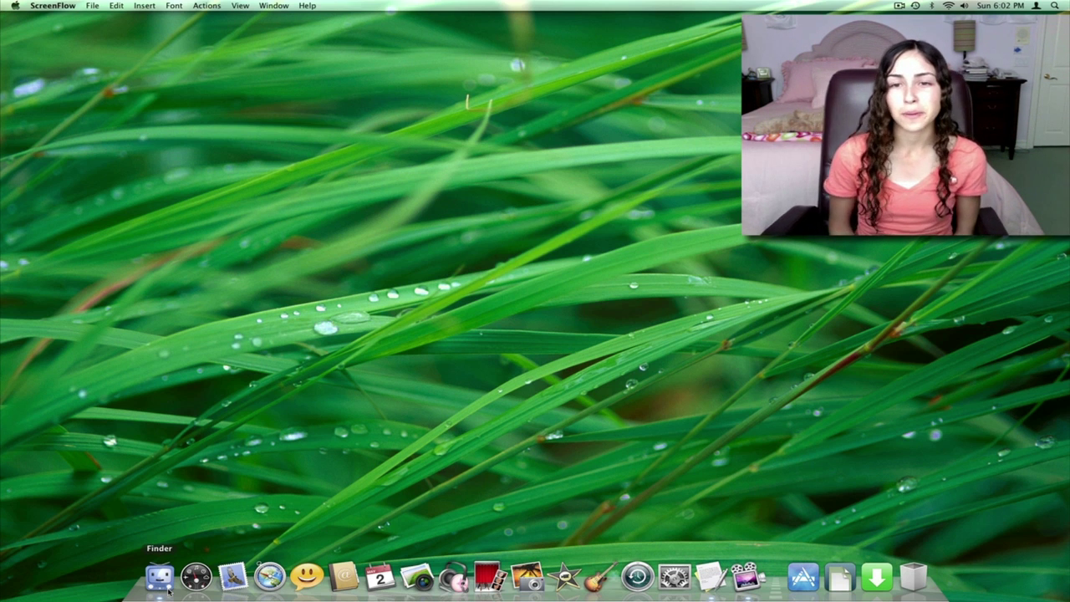
{"action": "left_click", "coordinate": [160, 582]}
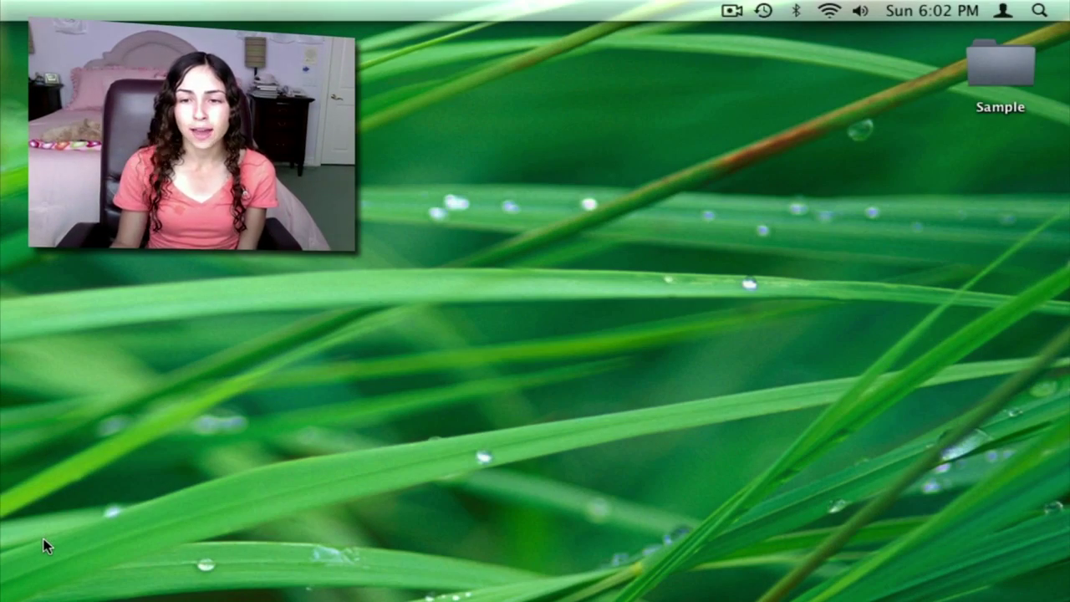
{"action": "double_click", "coordinate": [1012, 62]}
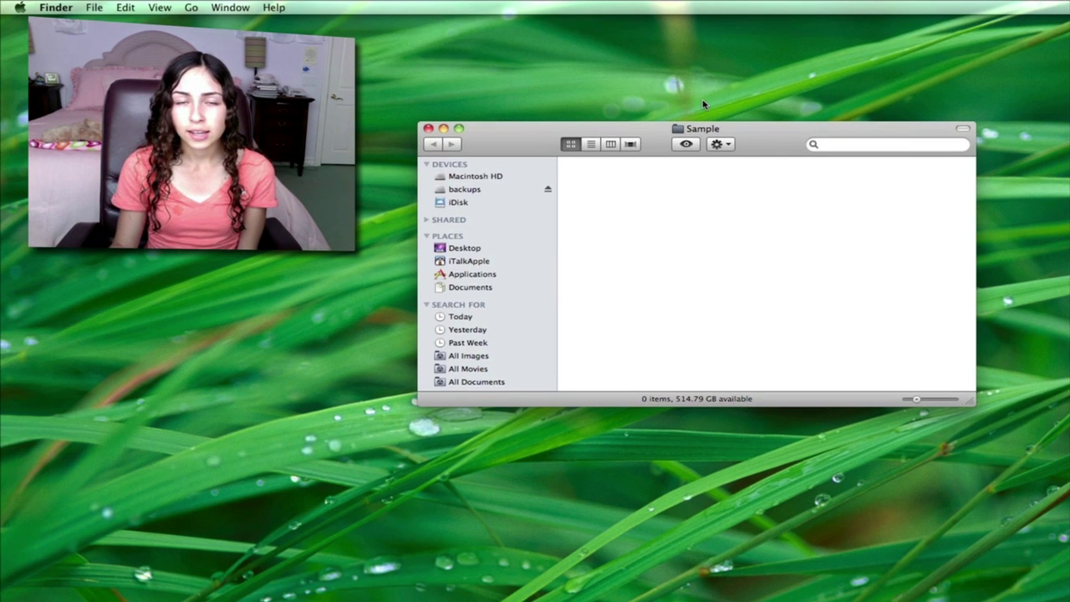
{"action": "left_click_drag", "start_coordinate": [651, 137], "coordinate": [647, 171]}
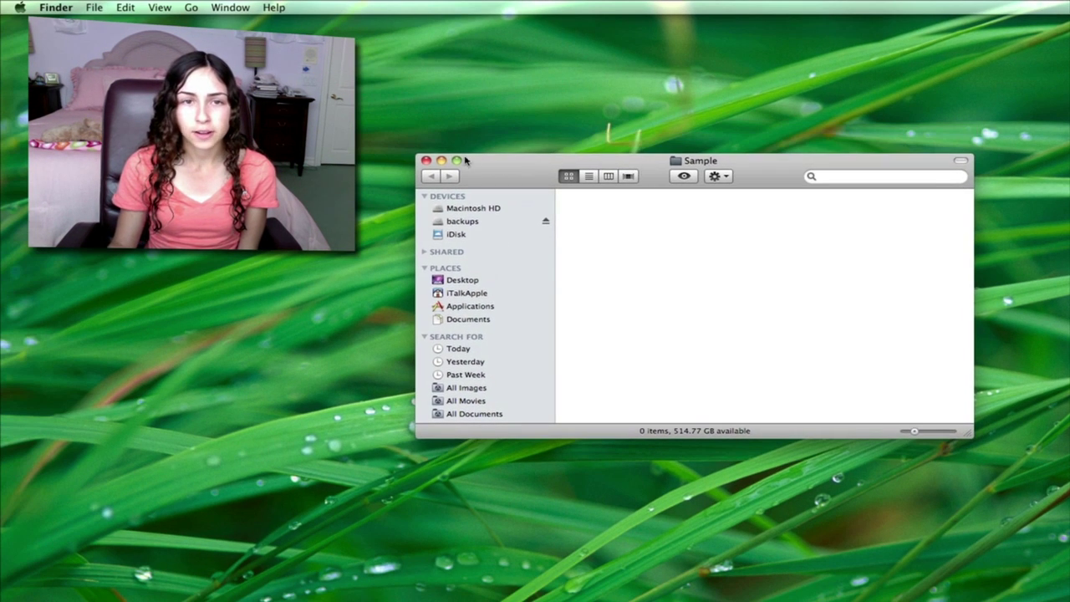
{"action": "left_click", "coordinate": [425, 162]}
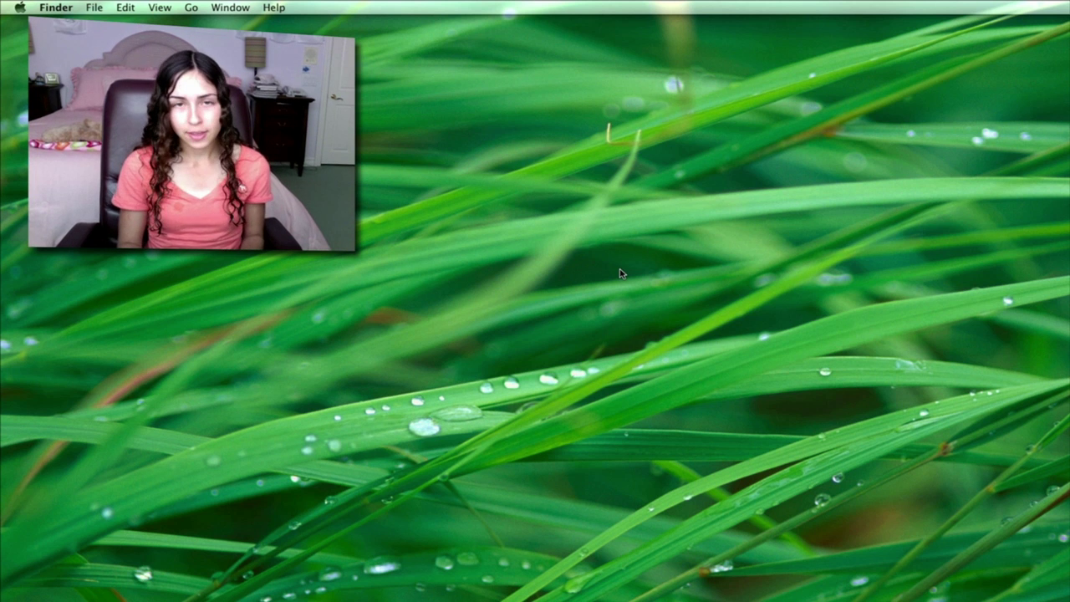
{"action": "key", "text": "super+n"}
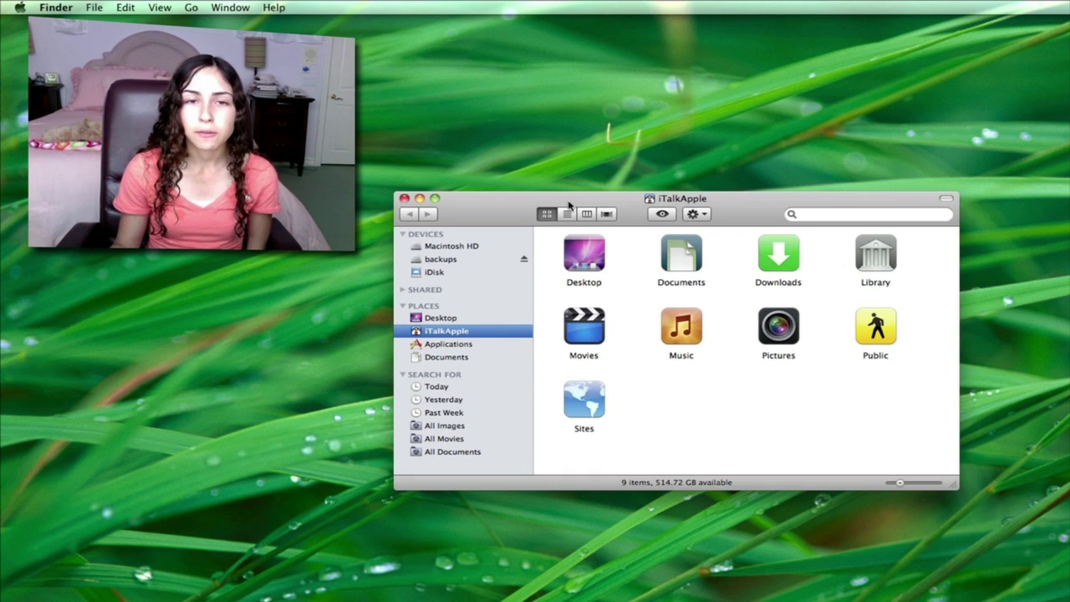
{"action": "left_click_drag", "start_coordinate": [575, 198], "coordinate": [580, 198]}
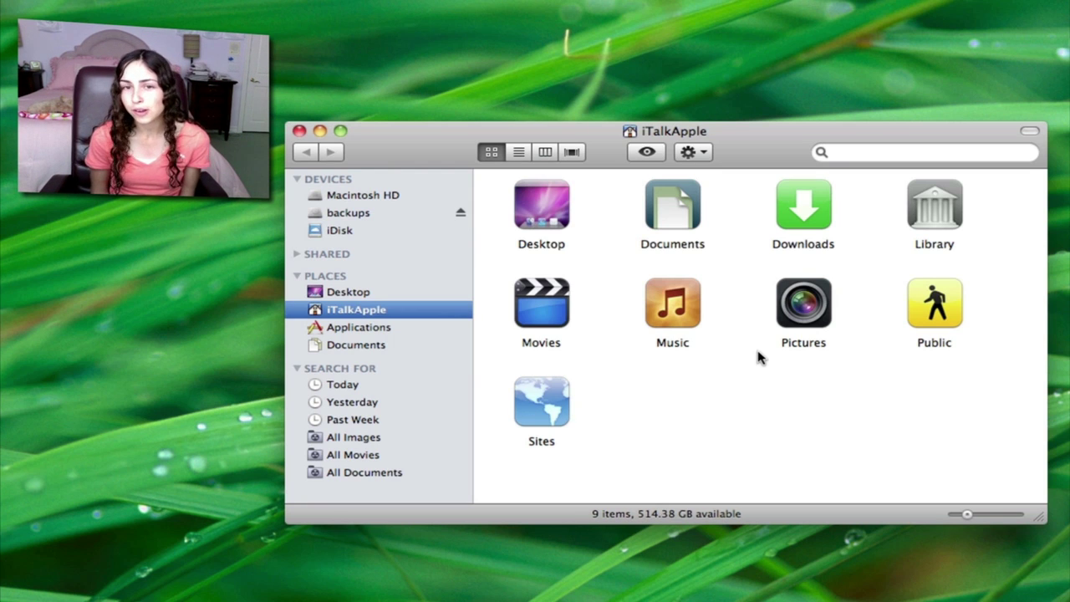
- Open the Documents folder and browse the context and File menus without creating anything
{"action": "double_click", "coordinate": [669, 208]}
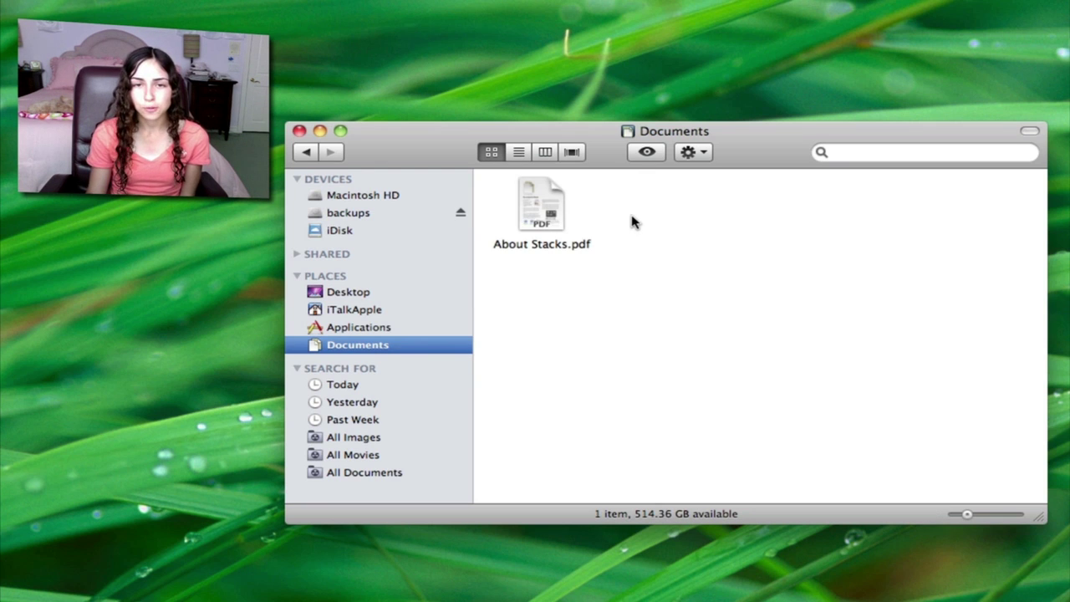
{"action": "right_click", "coordinate": [662, 211]}
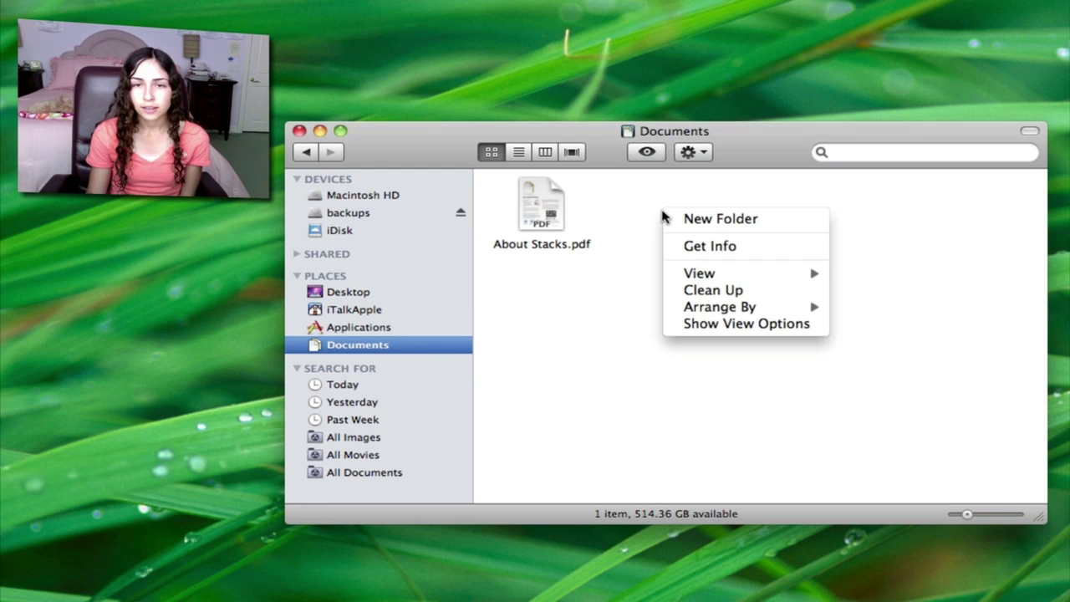
{"action": "left_click", "coordinate": [633, 221]}
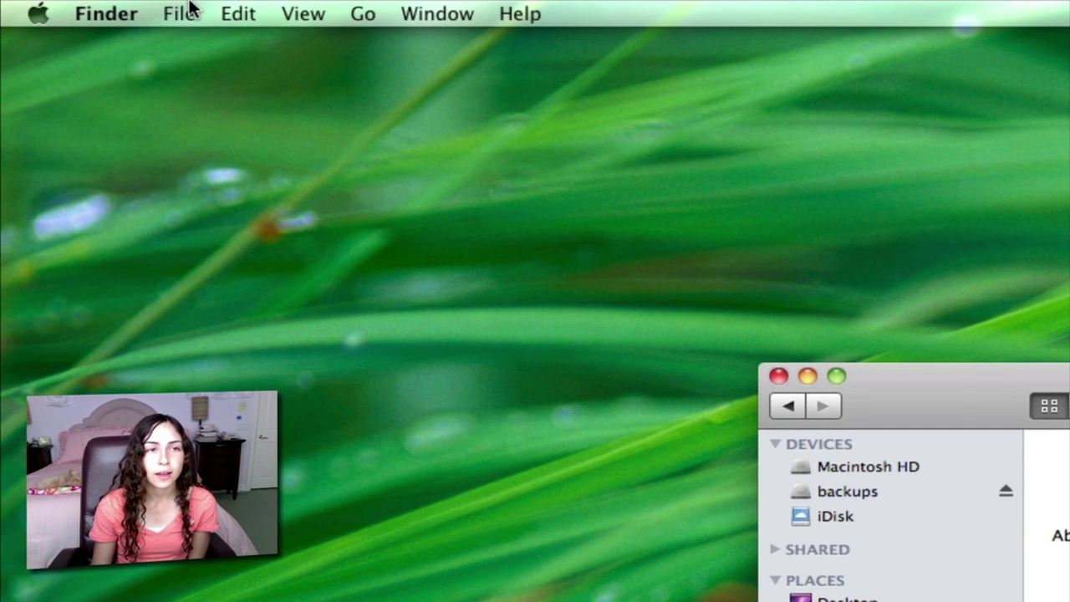
{"action": "left_click", "coordinate": [188, 10]}
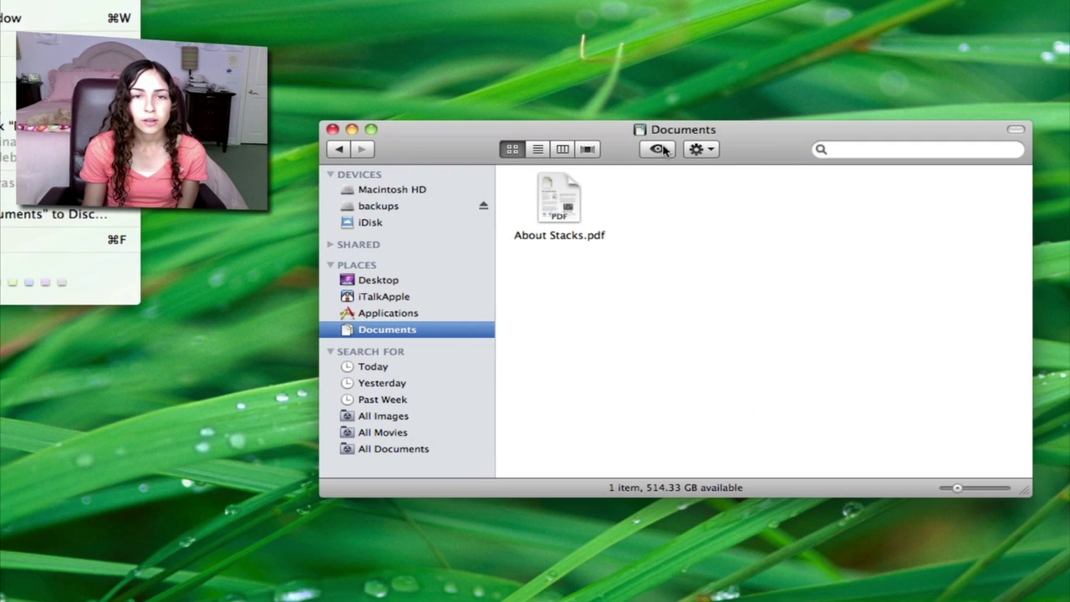
{"action": "left_click", "coordinate": [1069, 495]}
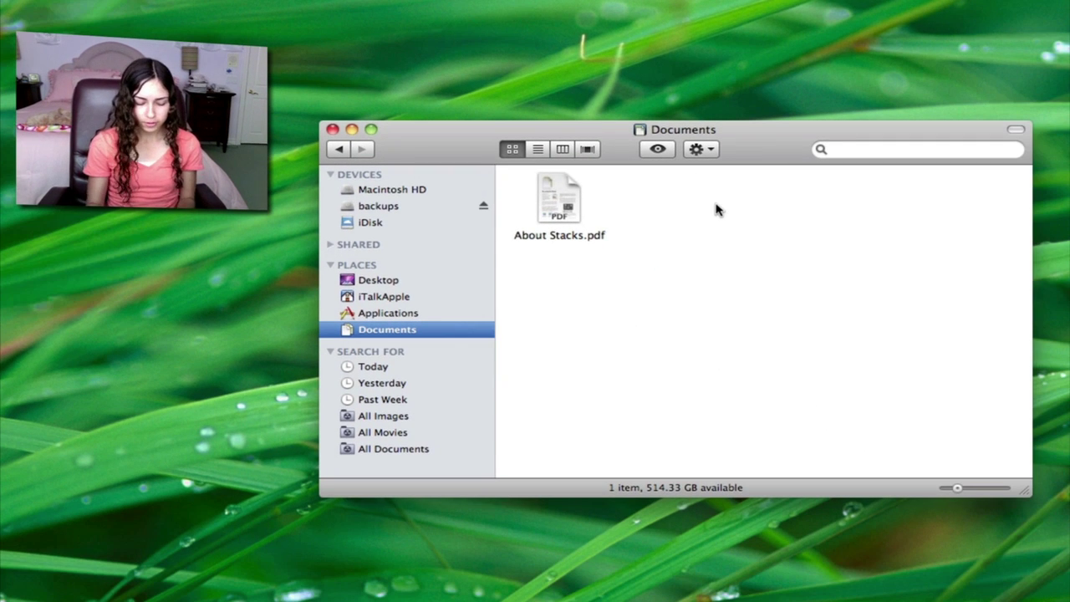
- Create a new folder named Sample in Documents with Cmd+Shift+N
{"action": "key", "text": "super+shift+n"}
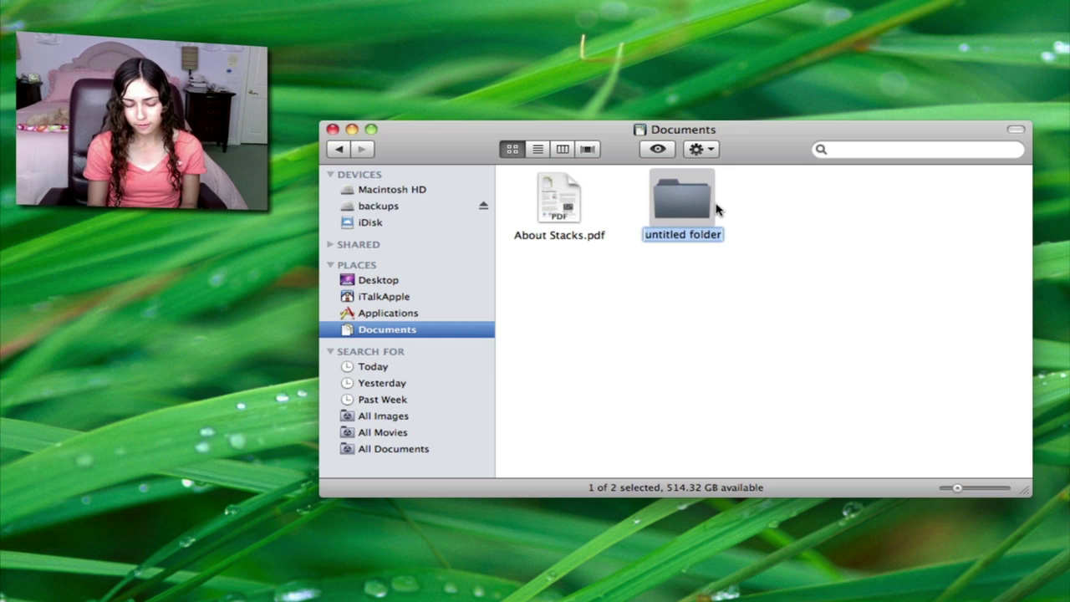
{"action": "type", "text": "Sample"}
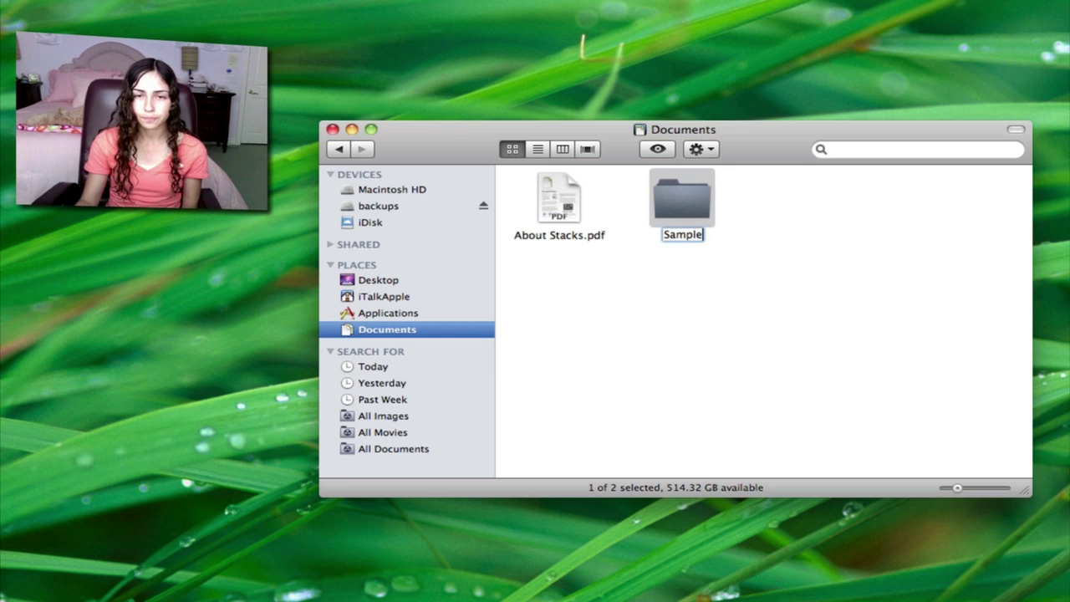
{"action": "key", "text": "Return"}
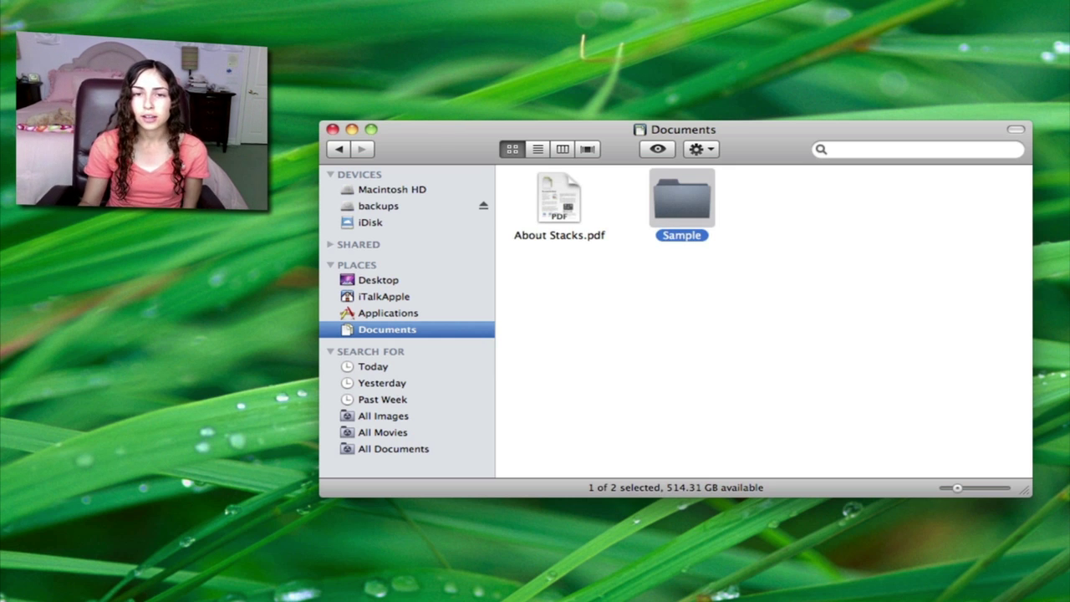
{"action": "left_click", "coordinate": [738, 216]}
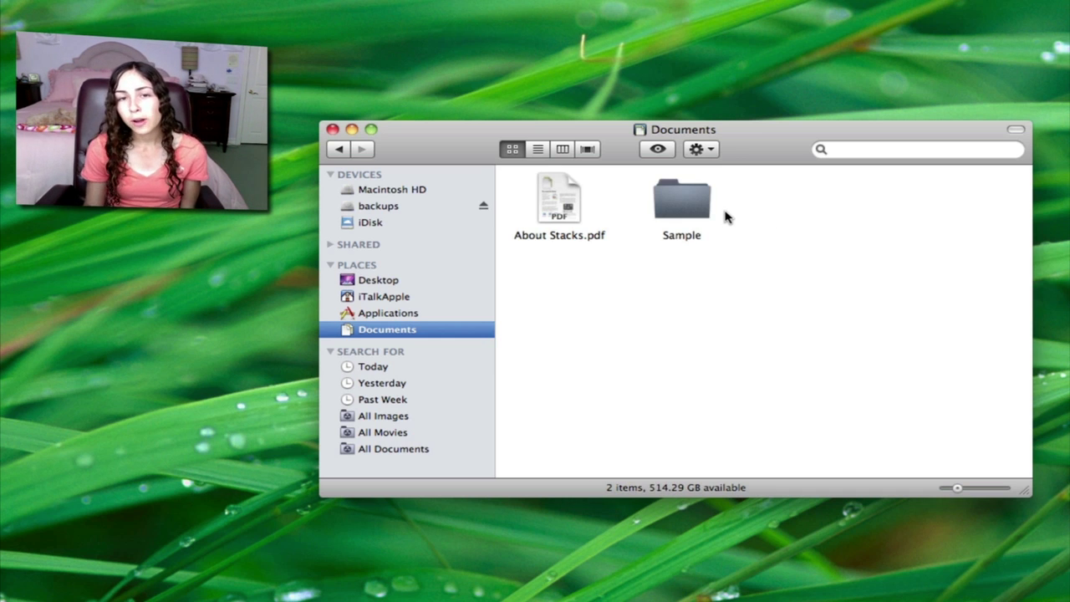
{"action": "left_click", "coordinate": [674, 212]}
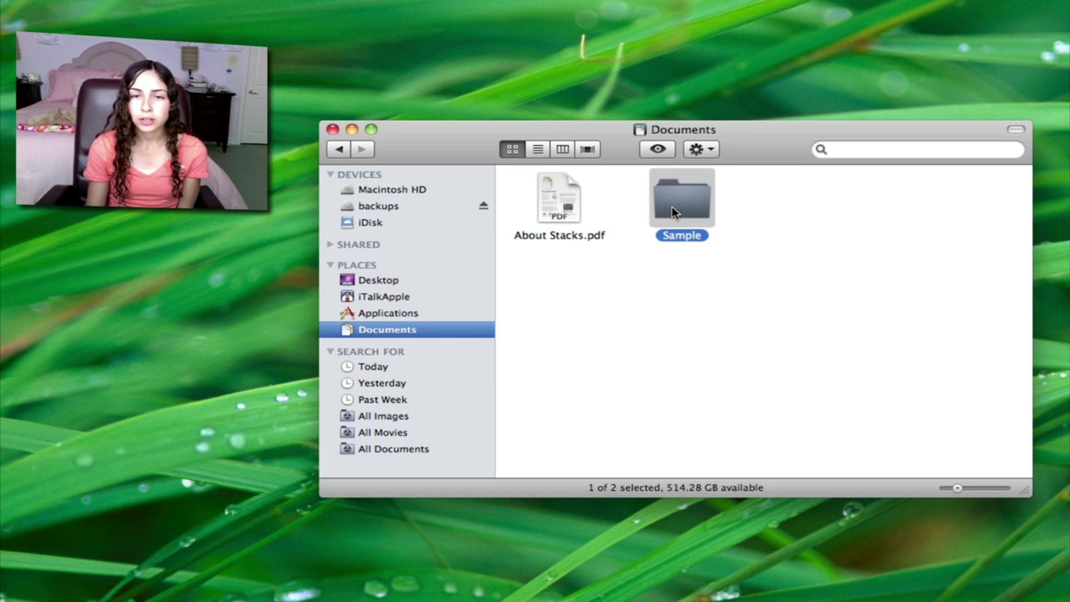
{"action": "left_click", "coordinate": [677, 237]}
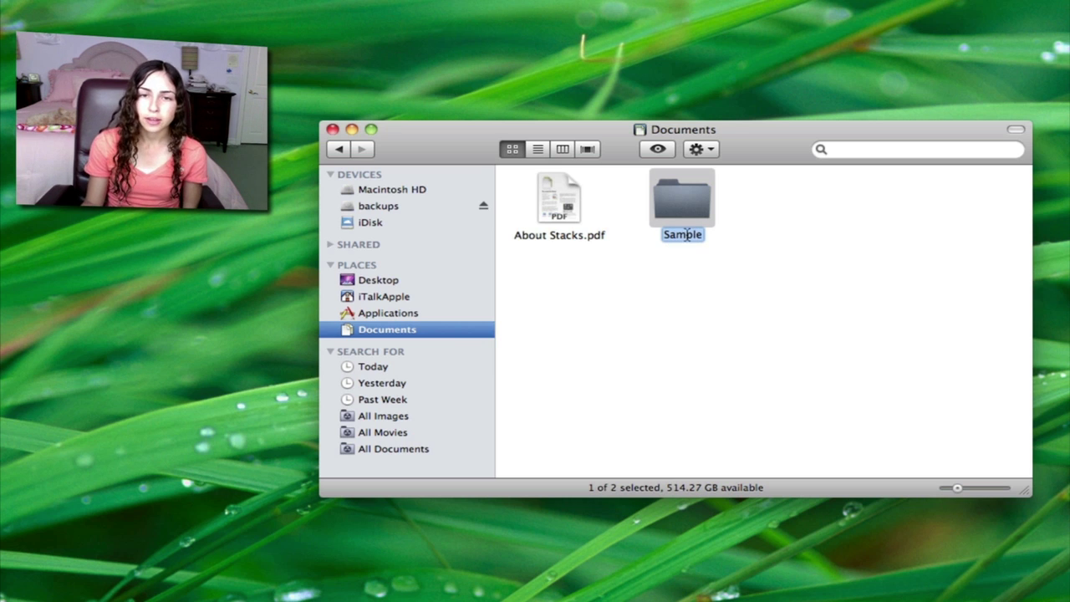
{"action": "key", "text": "Return"}
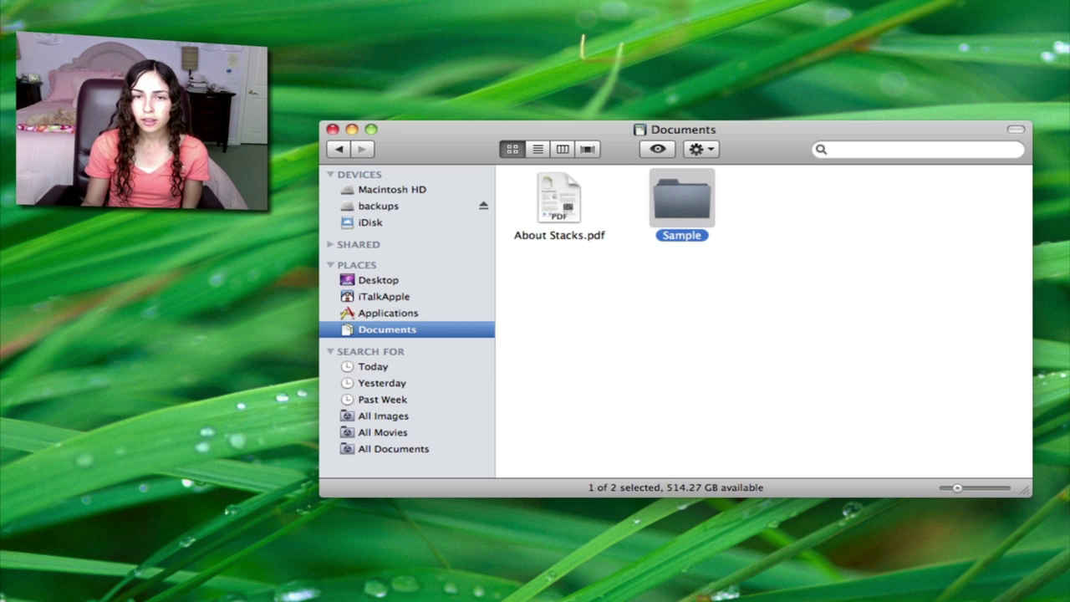
{"action": "left_click", "coordinate": [765, 252]}
{"action": "left_click", "coordinate": [665, 207]}
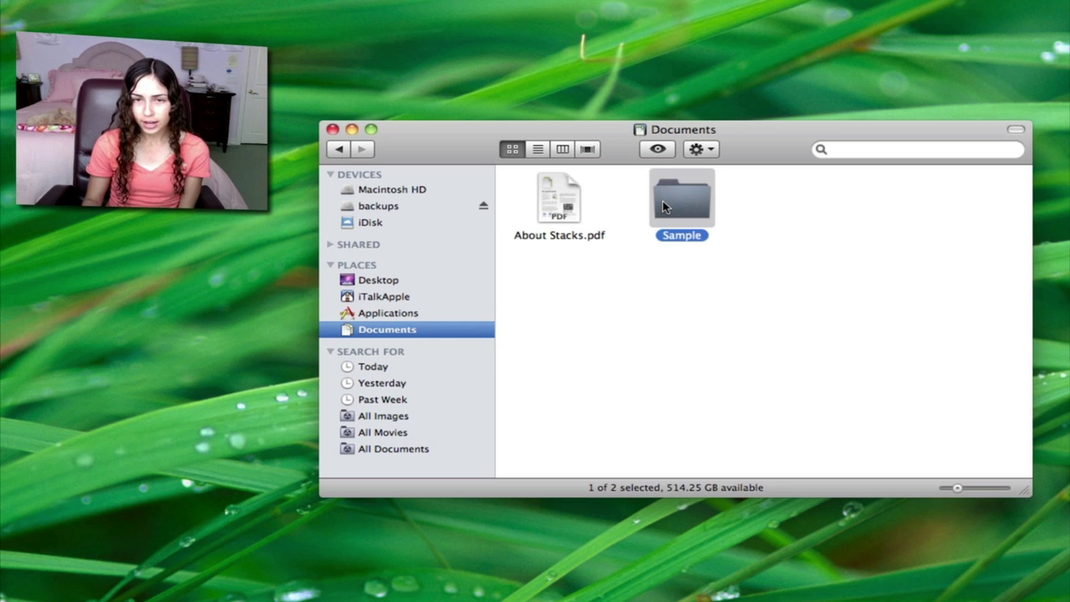
{"action": "key", "text": "Return"}
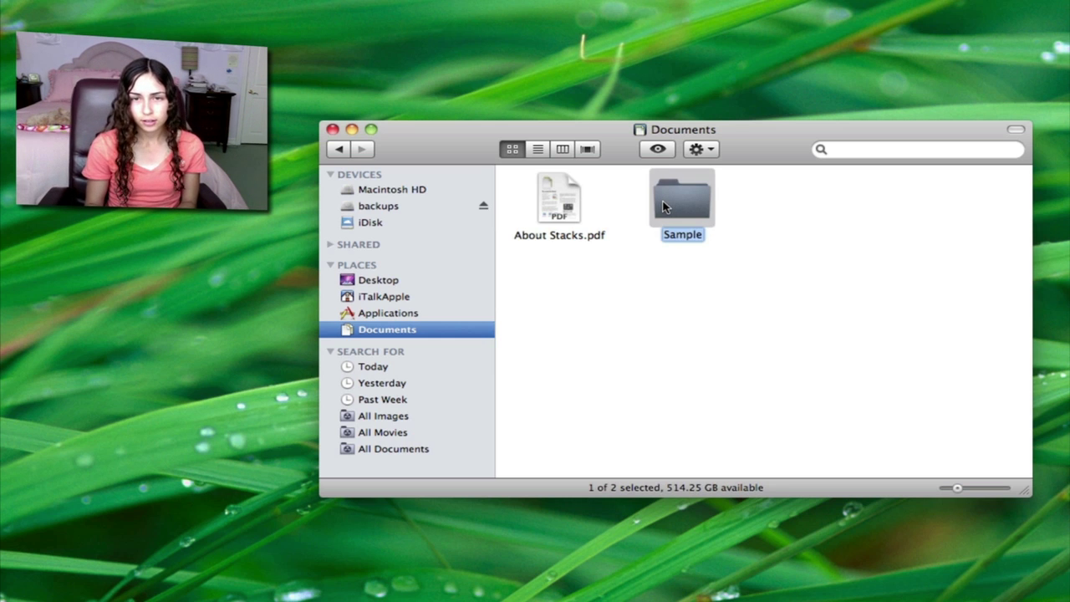
{"action": "type", "text": "Sample"}
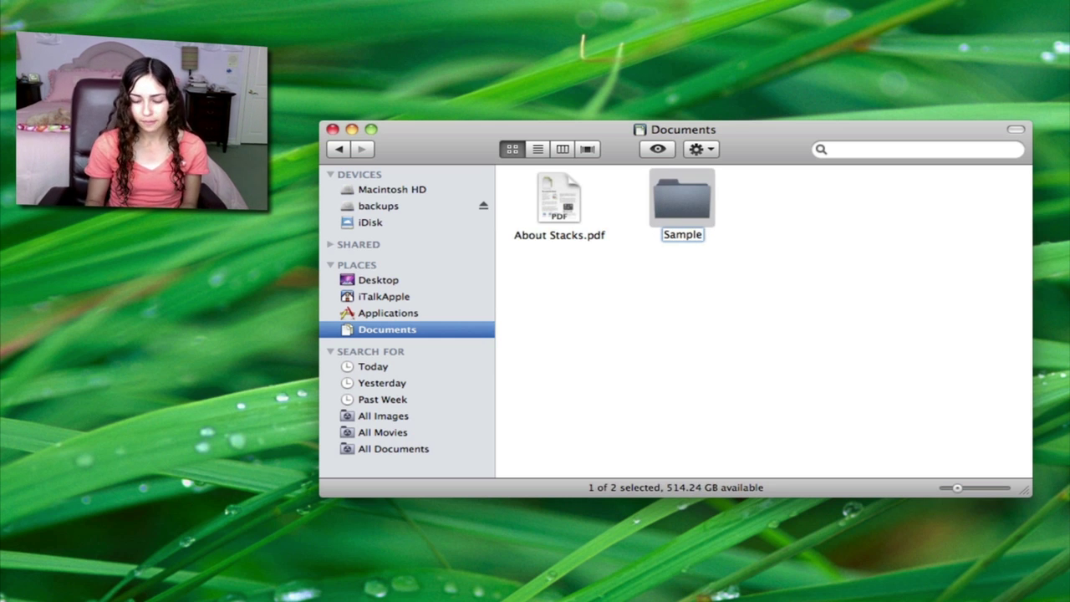
{"action": "key", "text": "Return"}
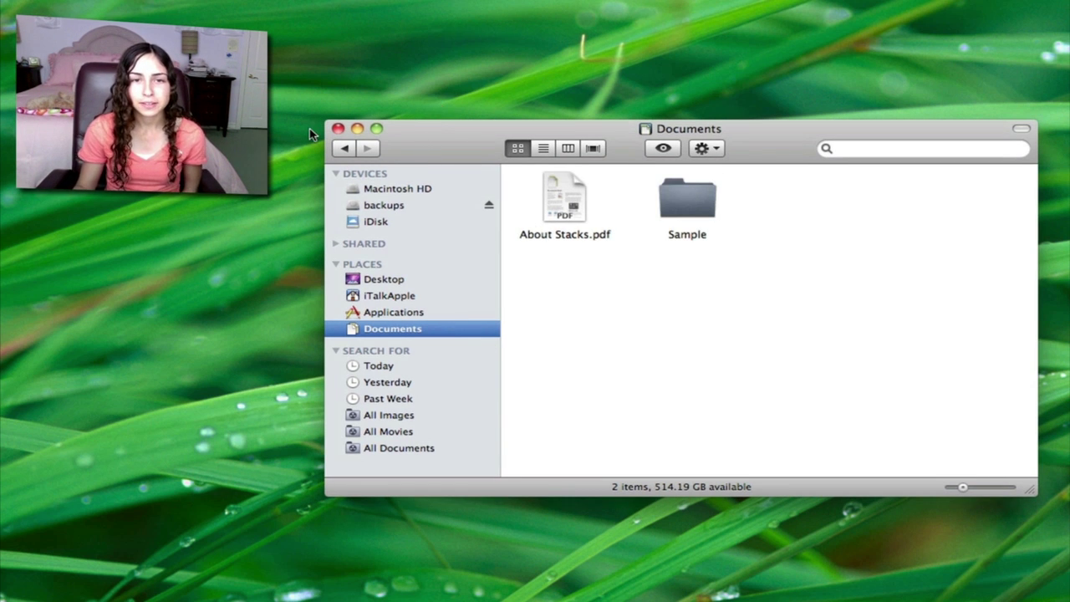
- Use Back and Forward to move between Documents and the home folder, ending on iTalkApple
{"action": "left_click", "coordinate": [345, 149]}
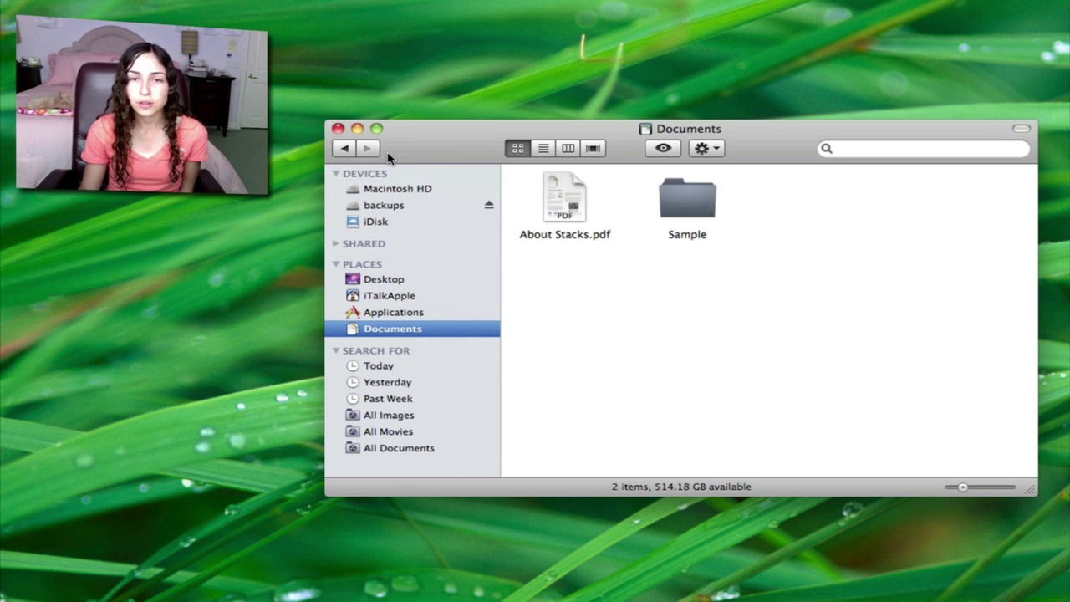
{"action": "left_click", "coordinate": [342, 149]}
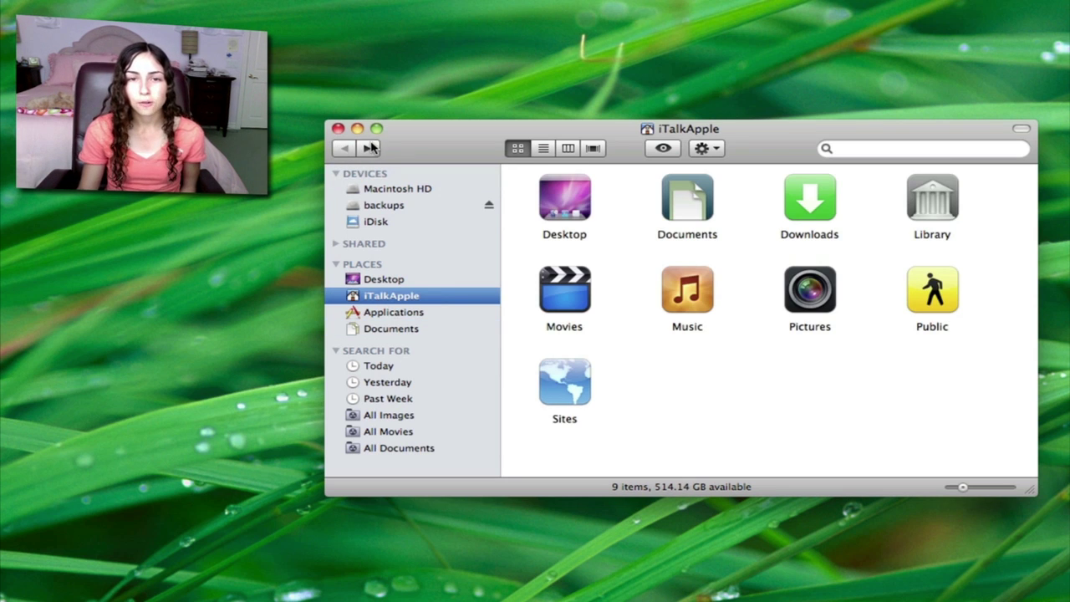
{"action": "left_click", "coordinate": [370, 148]}
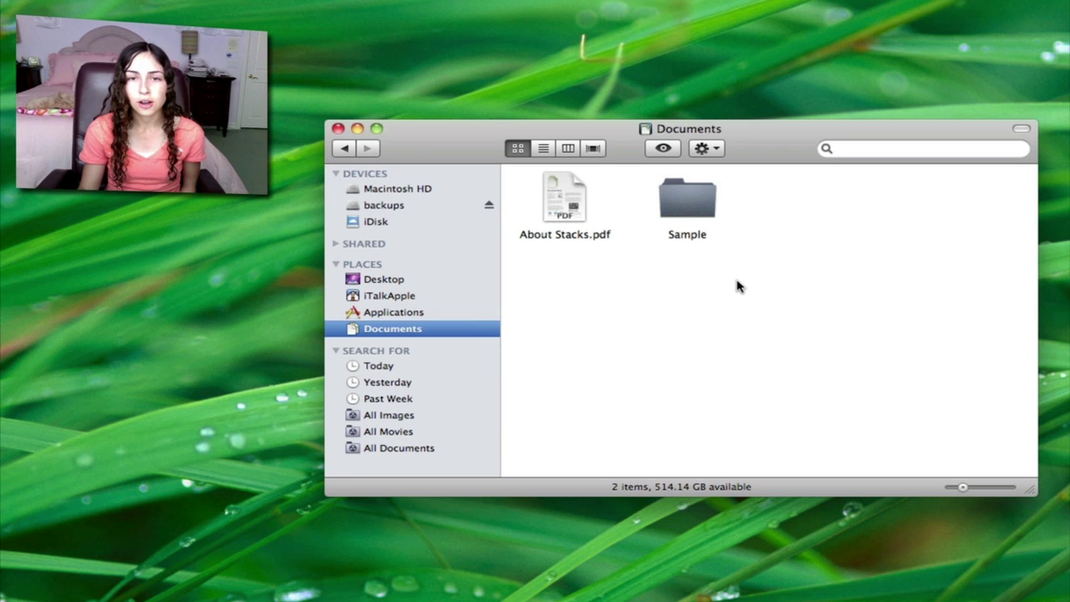
{"action": "left_click", "coordinate": [346, 152]}
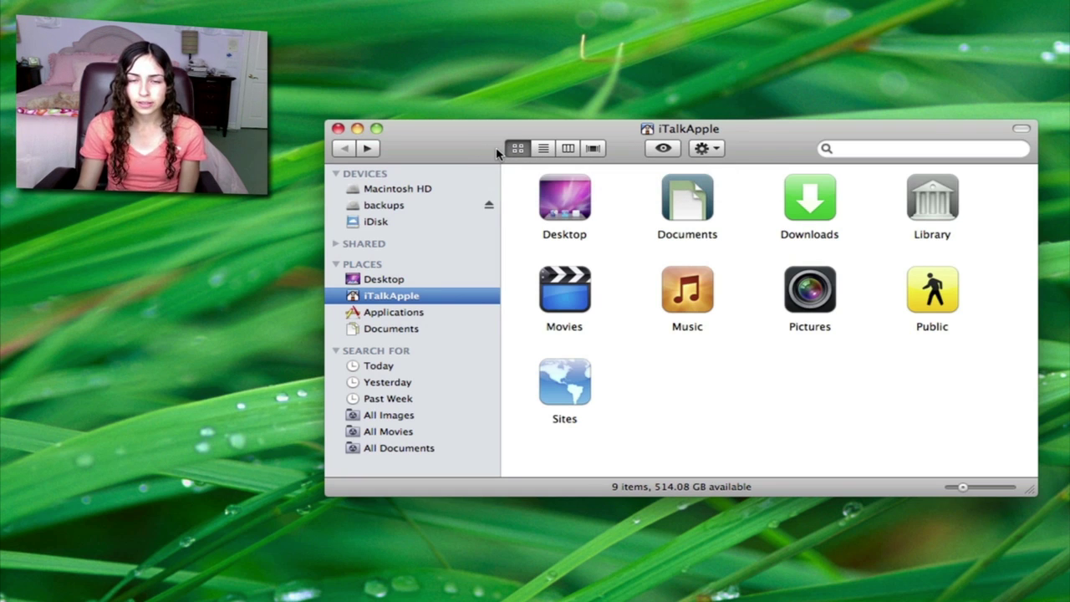
- Select Desktop, Documents, Downloads and Library, deselect them, then enlarge the icons with the size slider
{"action": "left_click", "coordinate": [573, 197]}
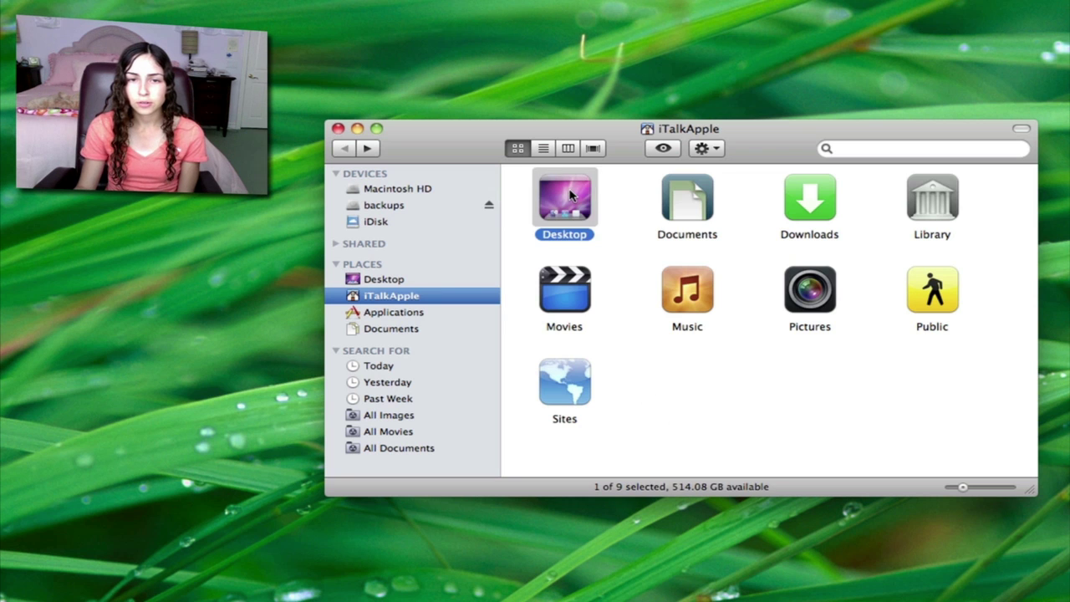
{"action": "left_click", "coordinate": [706, 207]}
{"action": "left_click", "coordinate": [830, 208]}
{"action": "left_click", "coordinate": [949, 208]}
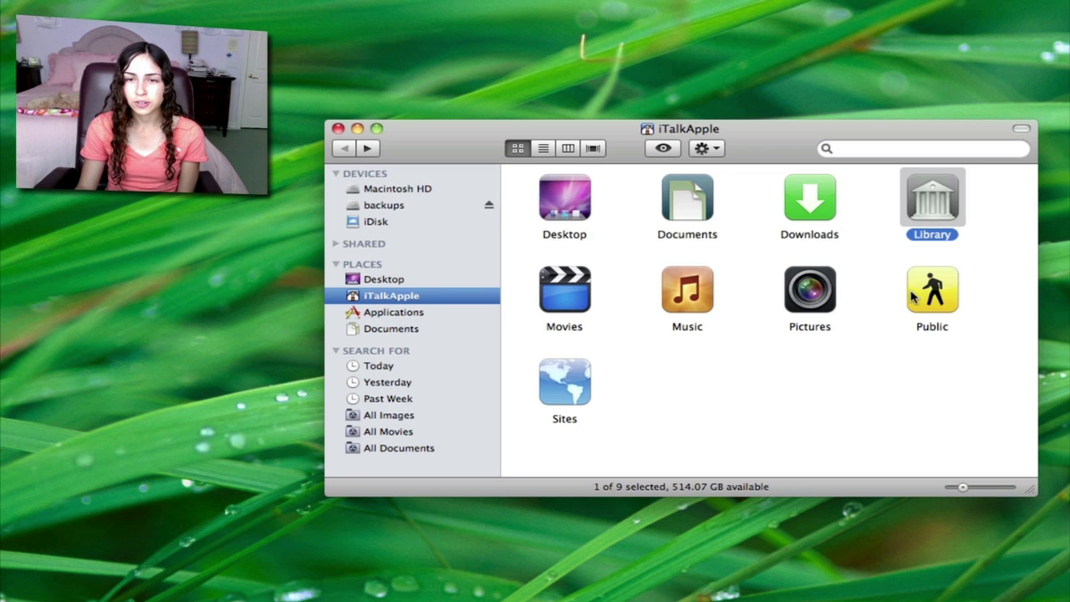
{"action": "left_click", "coordinate": [861, 381]}
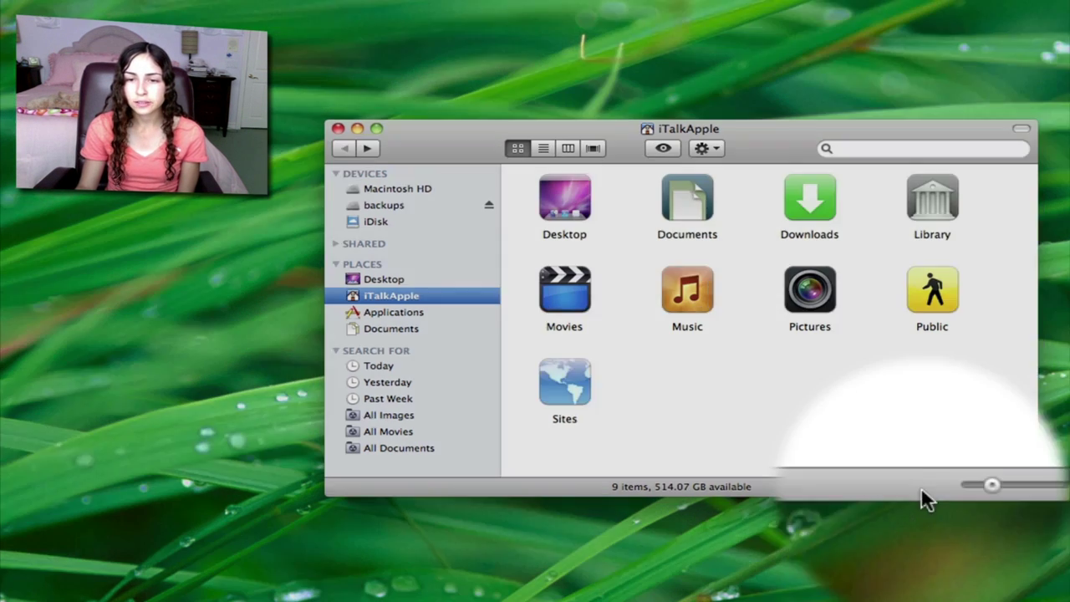
{"action": "mouse_move", "coordinate": [961, 489]}
{"action": "left_mouse_down"}
{"action": "mouse_move", "coordinate": [996, 492]}
{"action": "mouse_move", "coordinate": [968, 492]}
{"action": "left_mouse_up"}
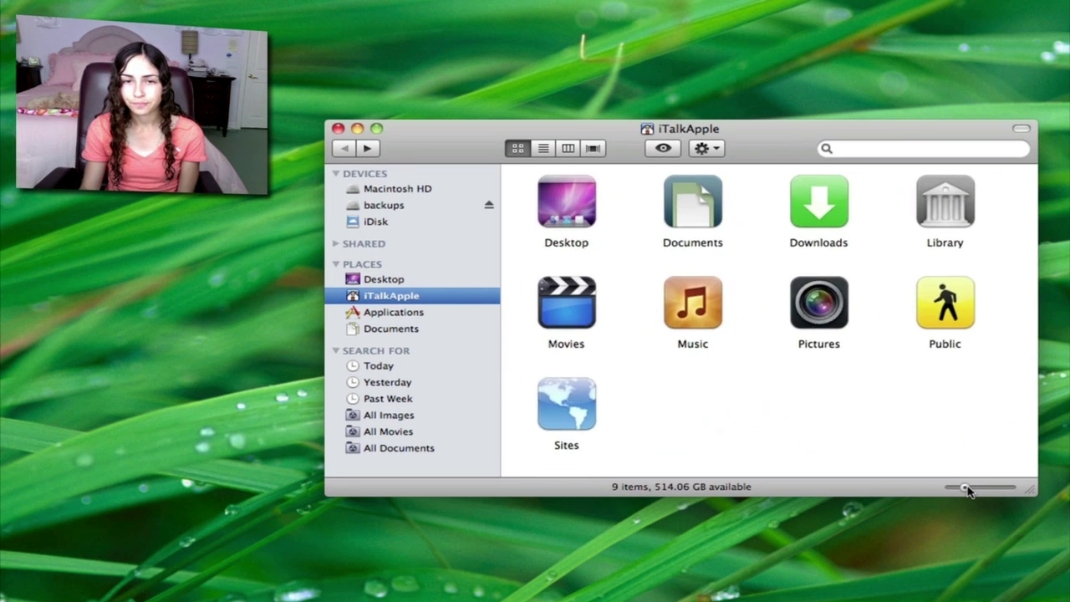
- Show the home folder as a list, sort by Date Modified, then re-sort by Name
{"action": "left_click", "coordinate": [544, 149]}
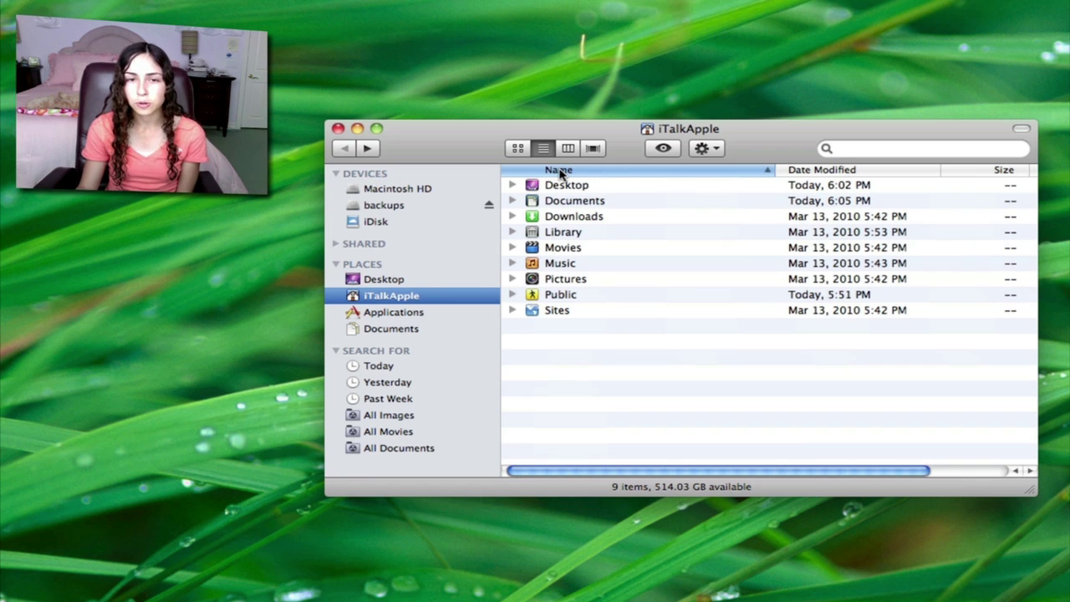
{"action": "left_click", "coordinate": [838, 171]}
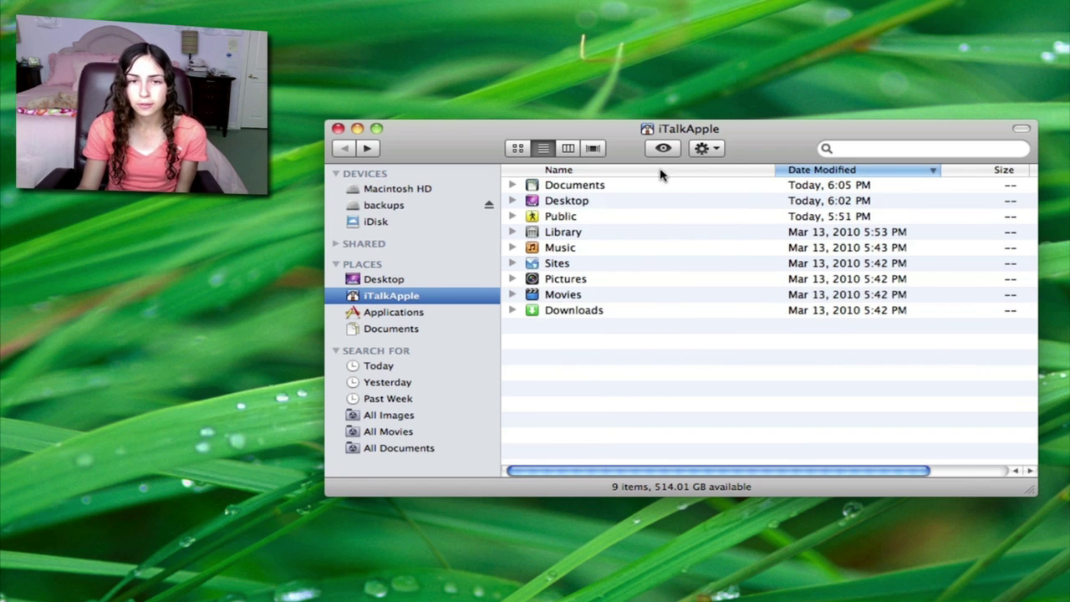
{"action": "left_click", "coordinate": [614, 172]}
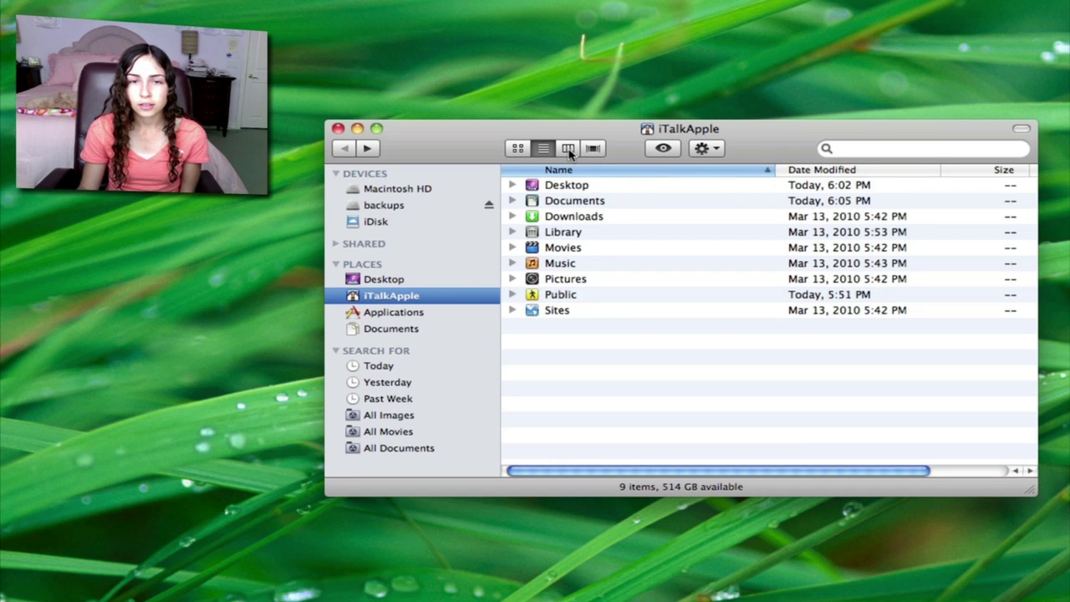
- Try Column and Cover Flow views, enlarge the window, and flip through the folder covers
{"action": "left_click", "coordinate": [569, 149]}
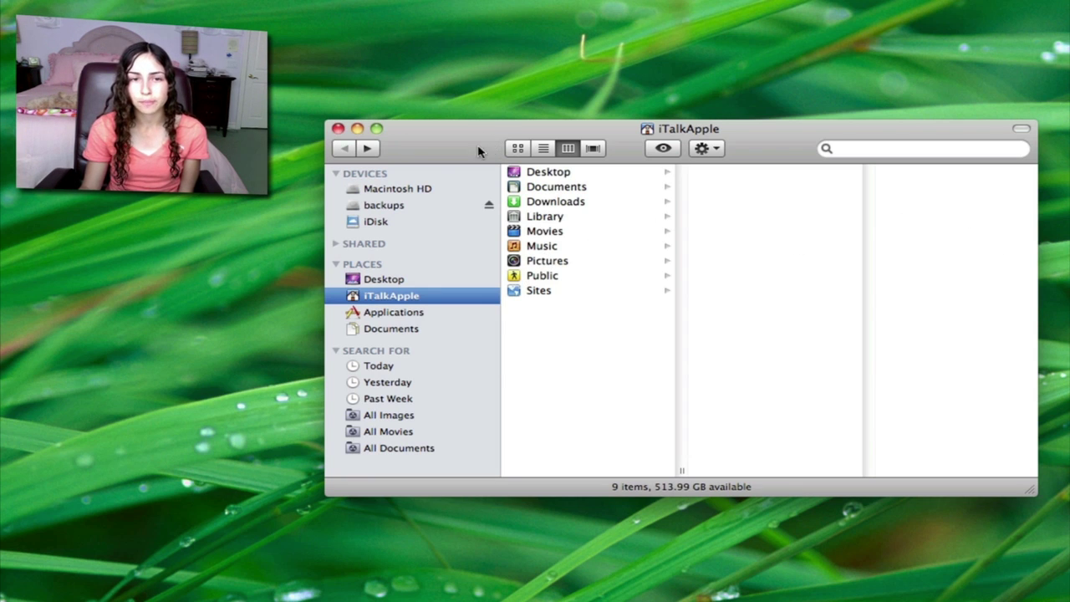
{"action": "left_click", "coordinate": [593, 148]}
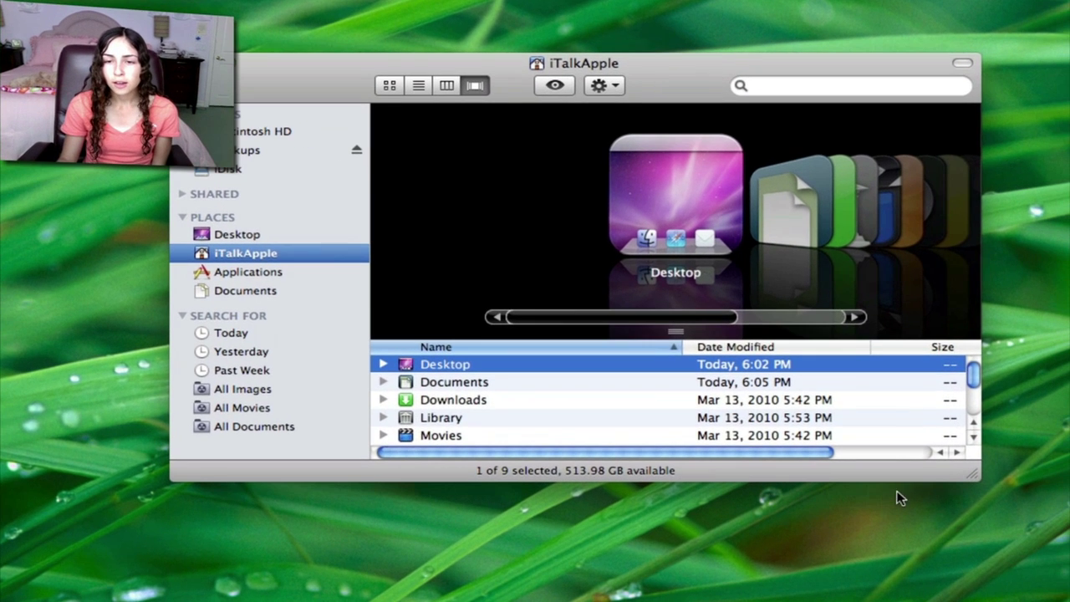
{"action": "left_click_drag", "start_coordinate": [970, 474], "coordinate": [1024, 556]}
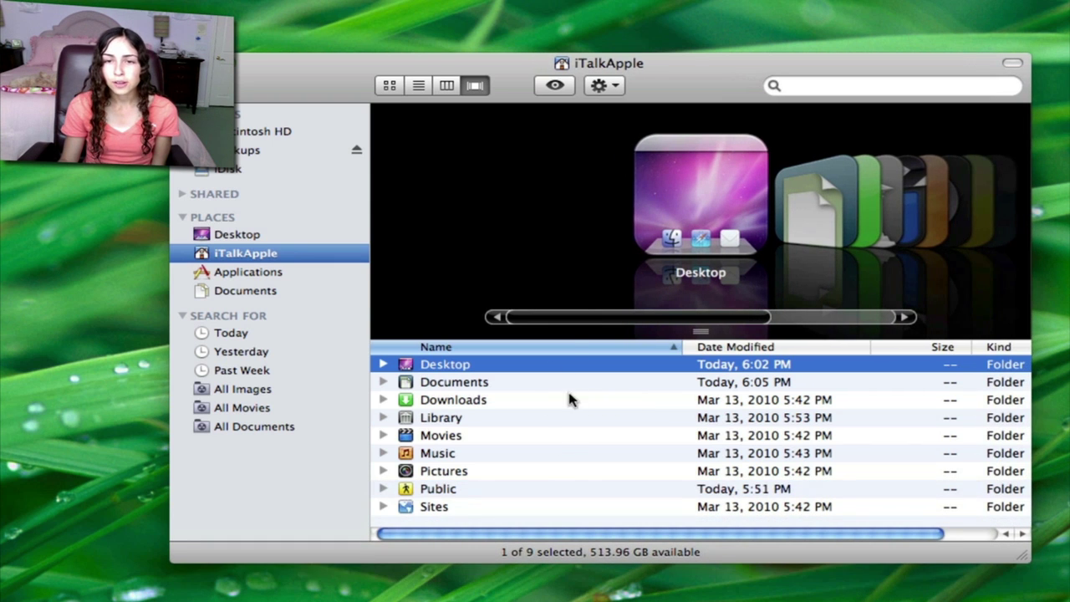
{"action": "left_click_drag", "start_coordinate": [636, 318], "coordinate": [574, 315]}
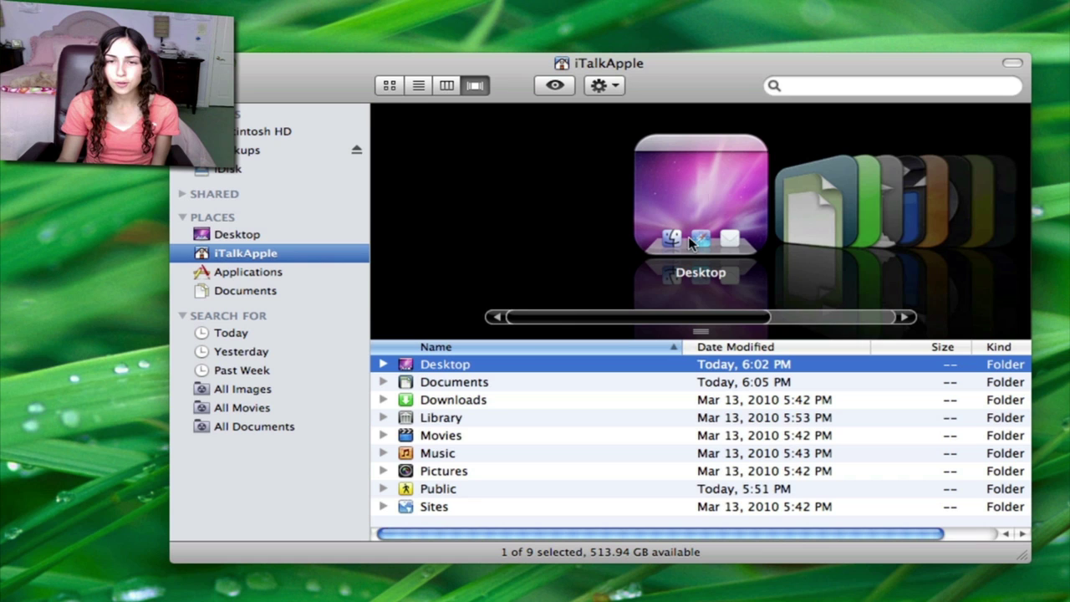
- Cycle Documents through list, column and Cover Flow views, ending in Icon view
{"action": "left_click", "coordinate": [454, 380]}
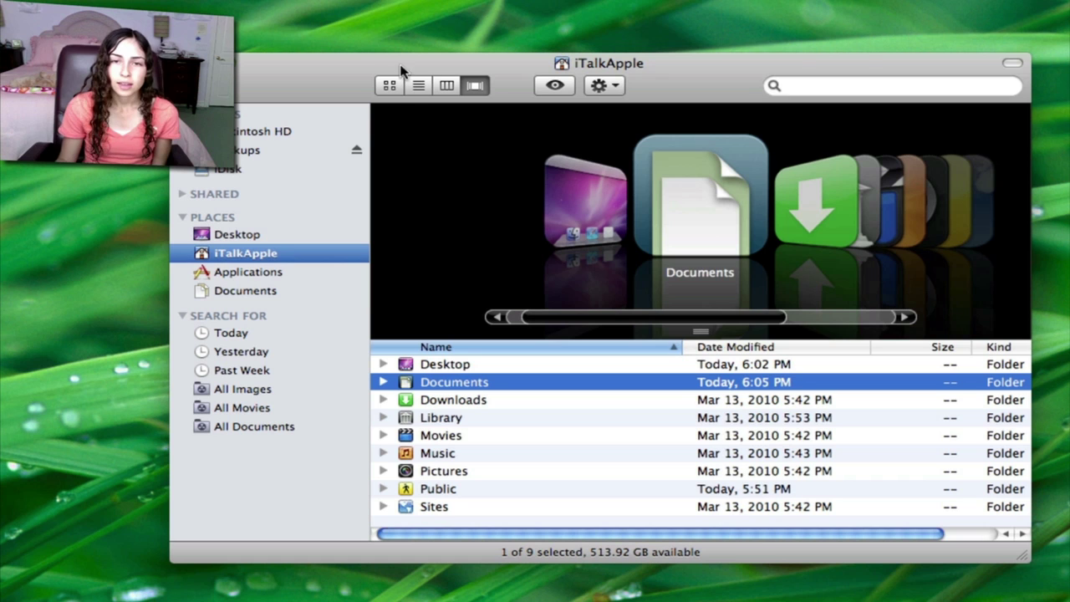
{"action": "left_click", "coordinate": [390, 85]}
{"action": "left_click", "coordinate": [418, 85]}
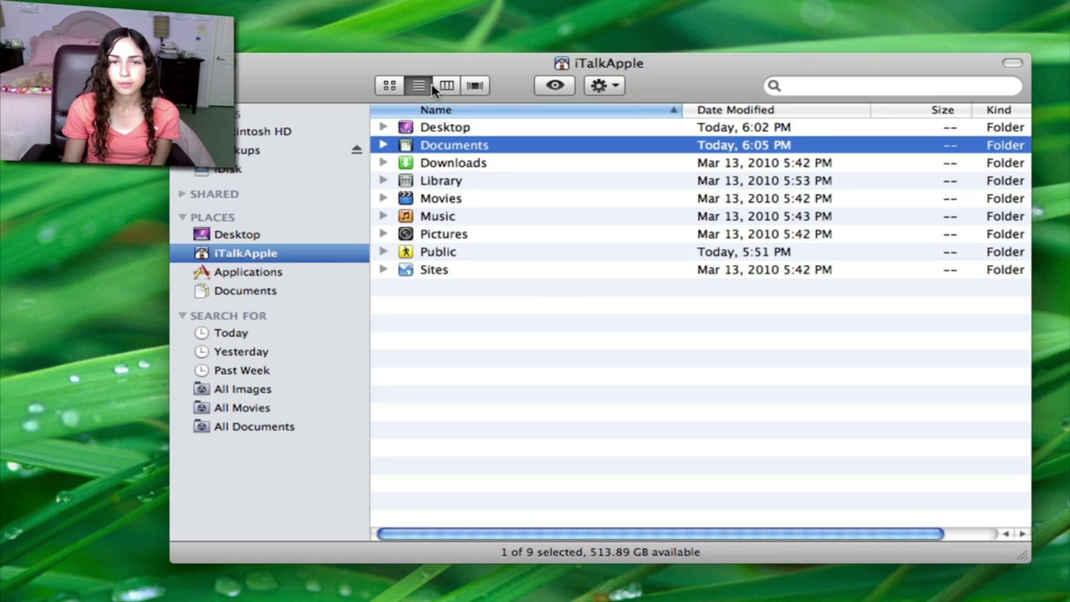
{"action": "left_click", "coordinate": [447, 85]}
{"action": "left_click", "coordinate": [475, 85]}
{"action": "left_click", "coordinate": [446, 85]}
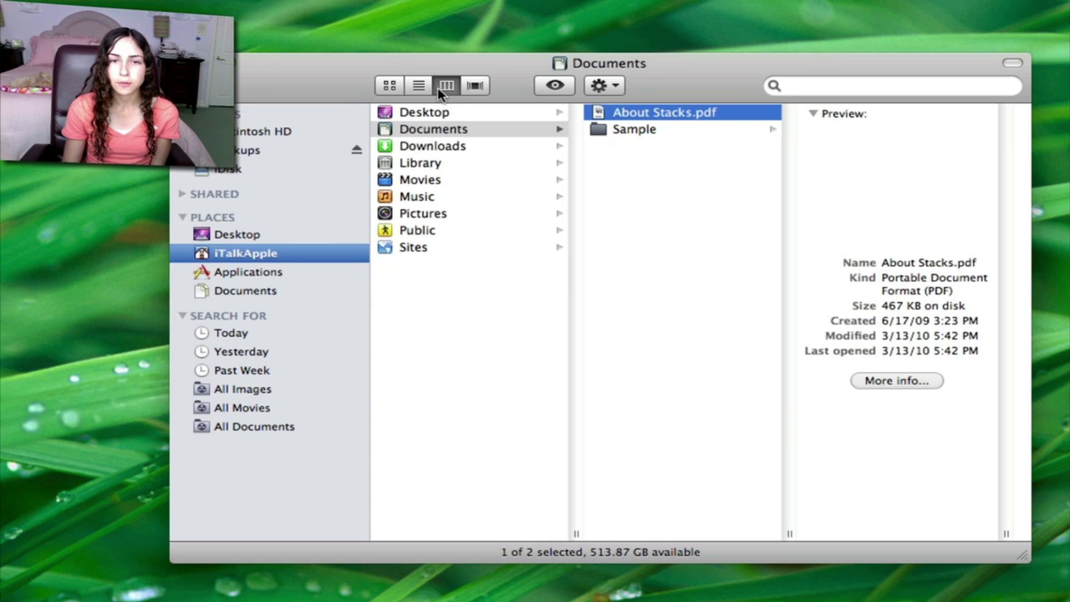
{"action": "left_click", "coordinate": [418, 85]}
{"action": "left_click", "coordinate": [390, 85]}
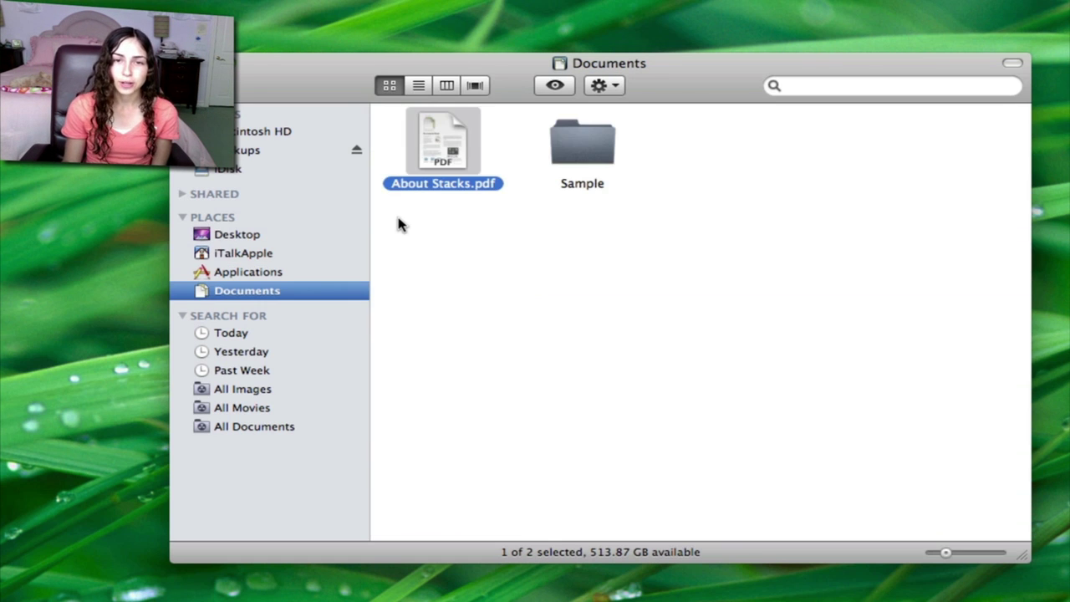
- Preview About Stacks.pdf with Quick Look, using both the toolbar button and the space bar
{"action": "left_click", "coordinate": [541, 115]}
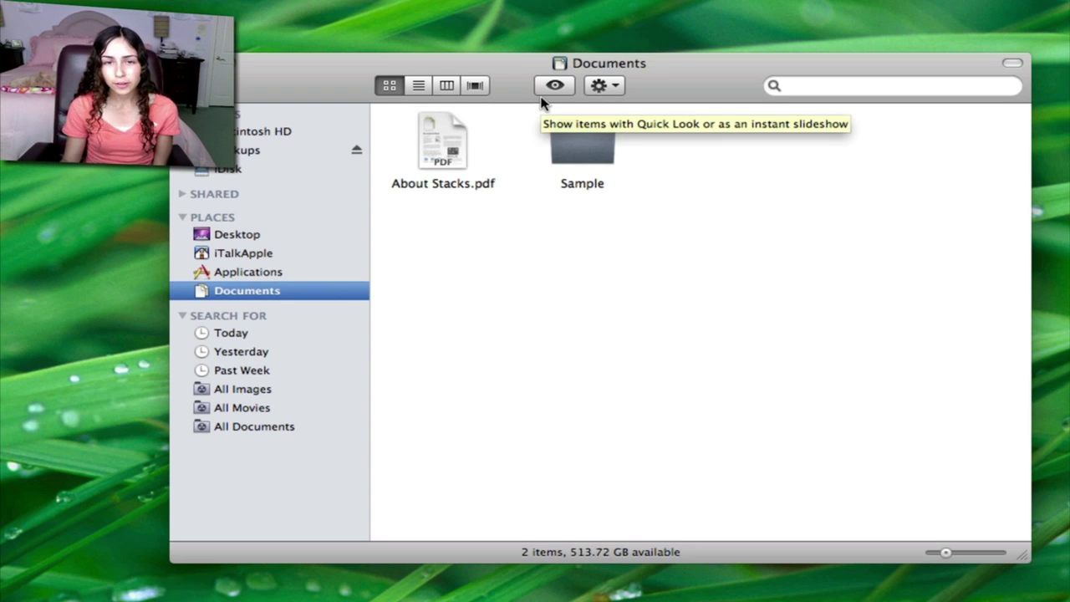
{"action": "left_click", "coordinate": [441, 159]}
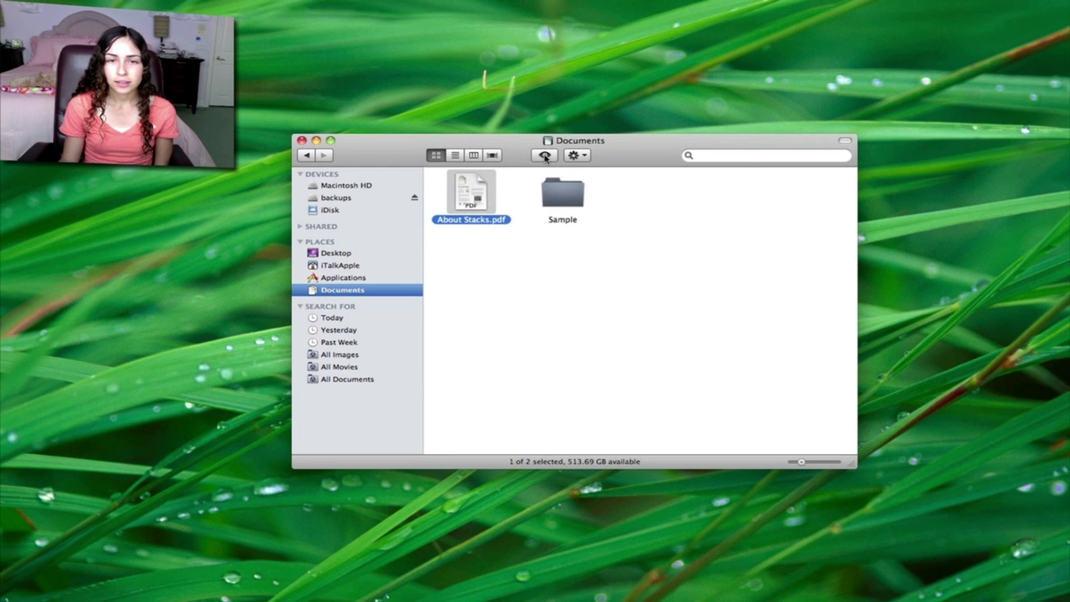
{"action": "left_click", "coordinate": [545, 155]}
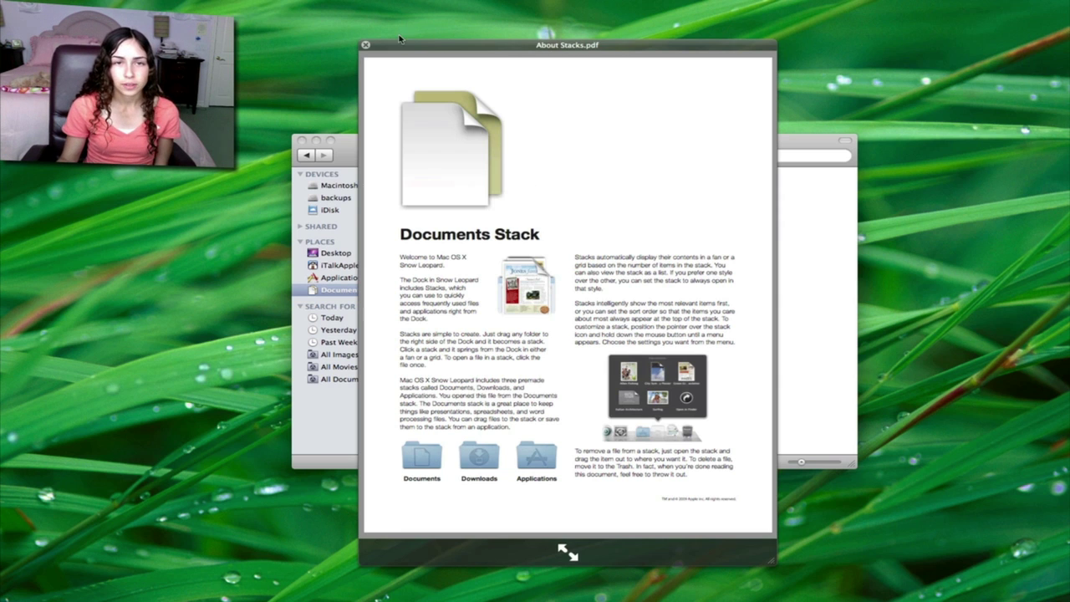
{"action": "left_click", "coordinate": [366, 45]}
{"action": "left_click", "coordinate": [493, 260]}
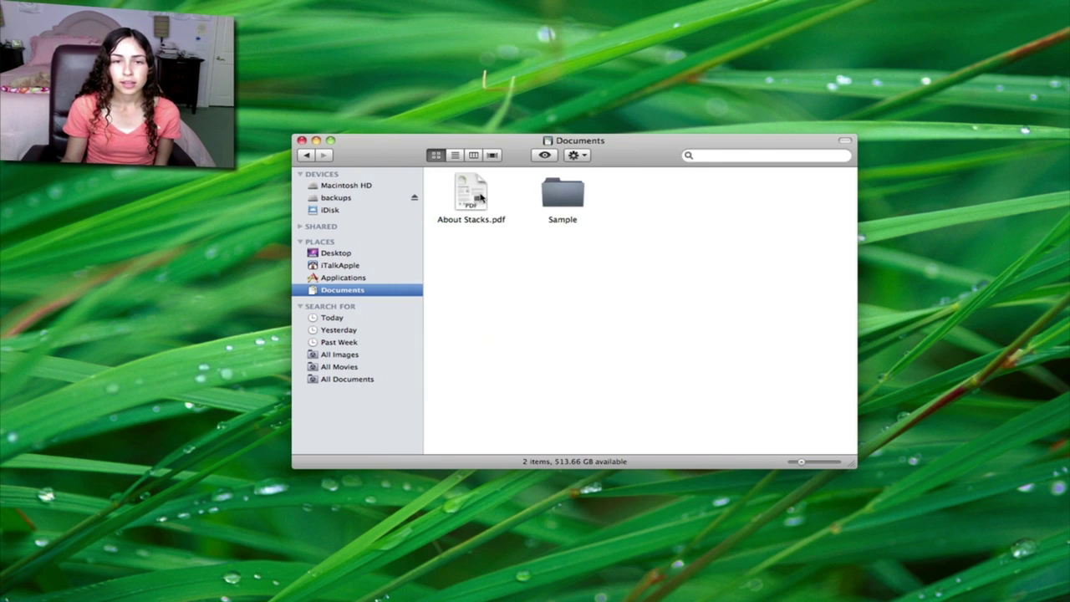
{"action": "left_click", "coordinate": [482, 197]}
{"action": "key", "text": "space"}
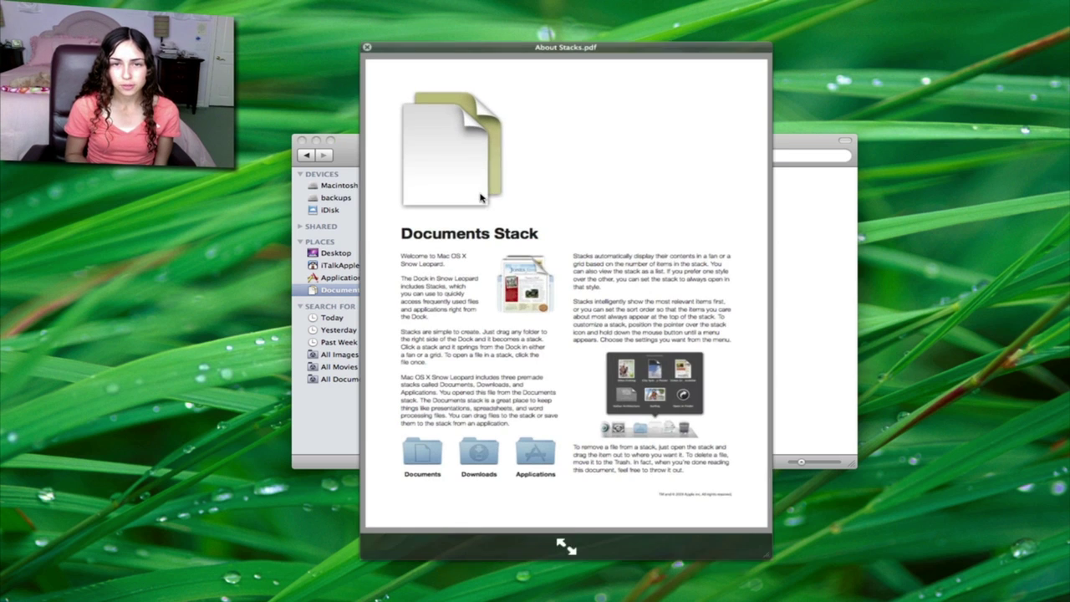
{"action": "left_click", "coordinate": [366, 45]}
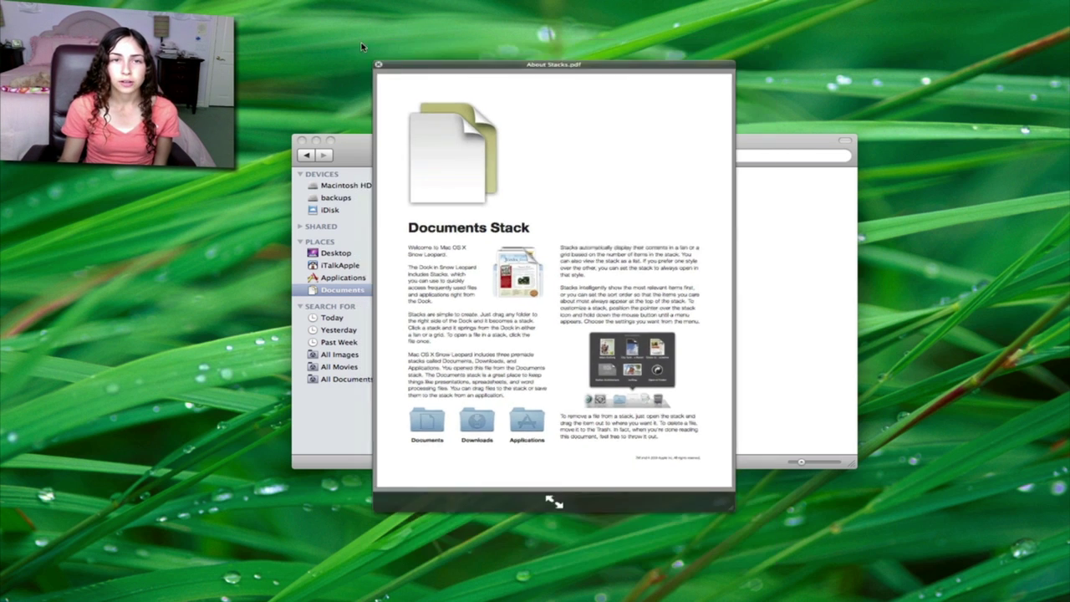
- Drag About Stacks.pdf to the desktop's top right, close Documents, and preview it there
{"action": "left_click_drag", "start_coordinate": [468, 184], "coordinate": [1069, 21]}
{"action": "left_click_drag", "start_coordinate": [966, 65], "coordinate": [974, 67]}
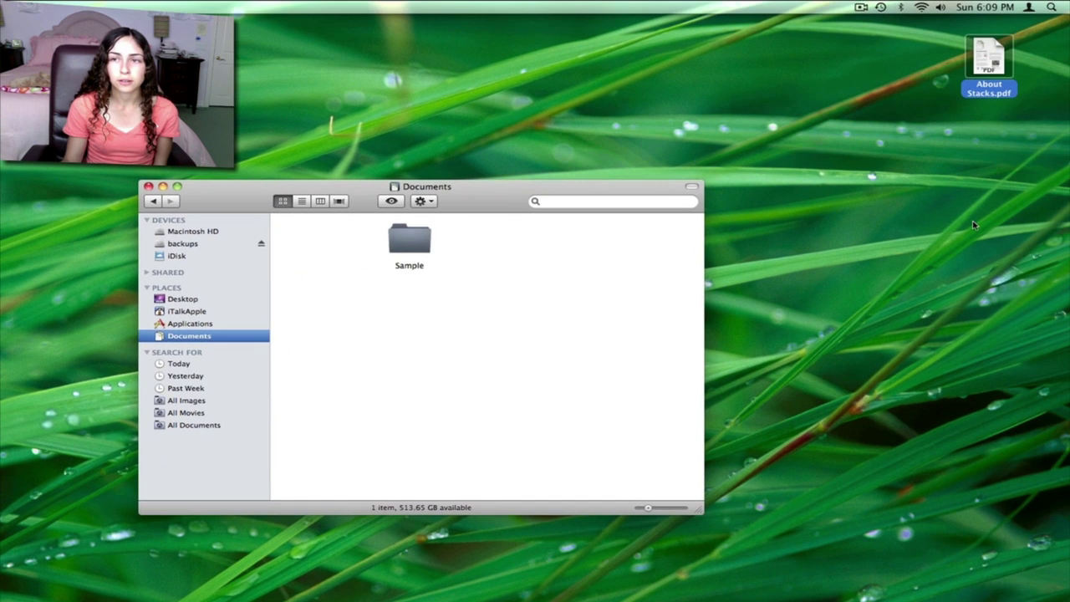
{"action": "left_click", "coordinate": [149, 187]}
{"action": "left_click", "coordinate": [990, 62]}
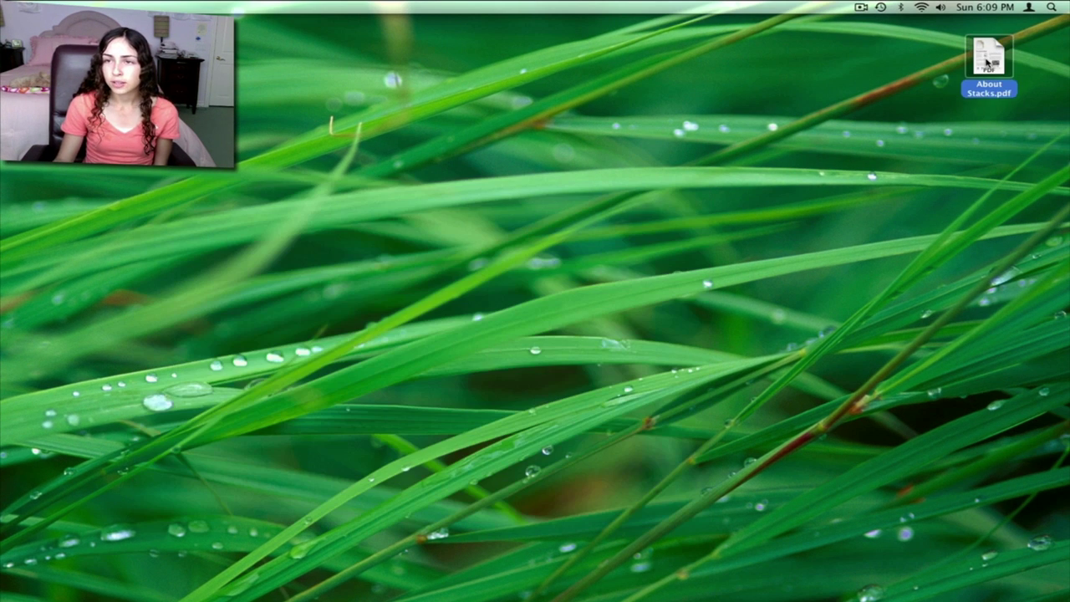
{"action": "key", "text": "space"}
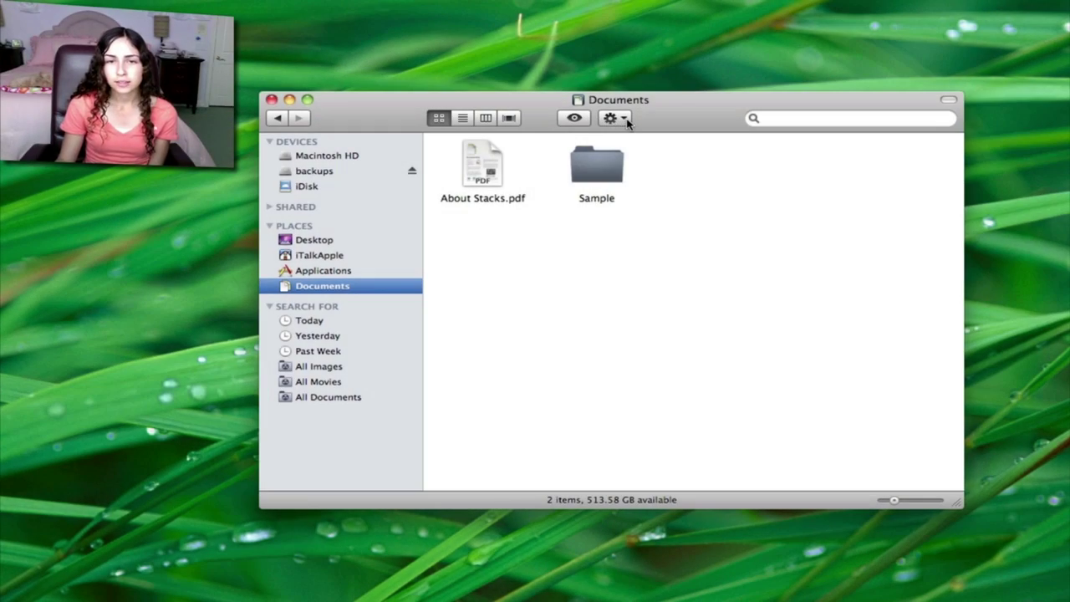
- Apply a colour label to About Stacks.pdf through the gear Action menu
{"action": "left_click", "coordinate": [471, 172]}
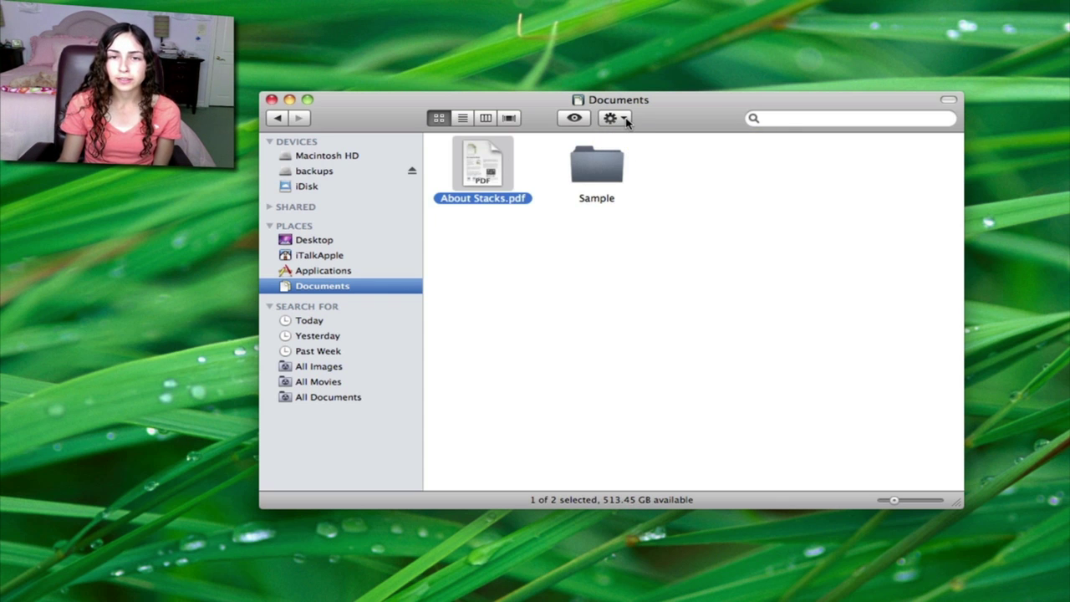
{"action": "left_click", "coordinate": [615, 118]}
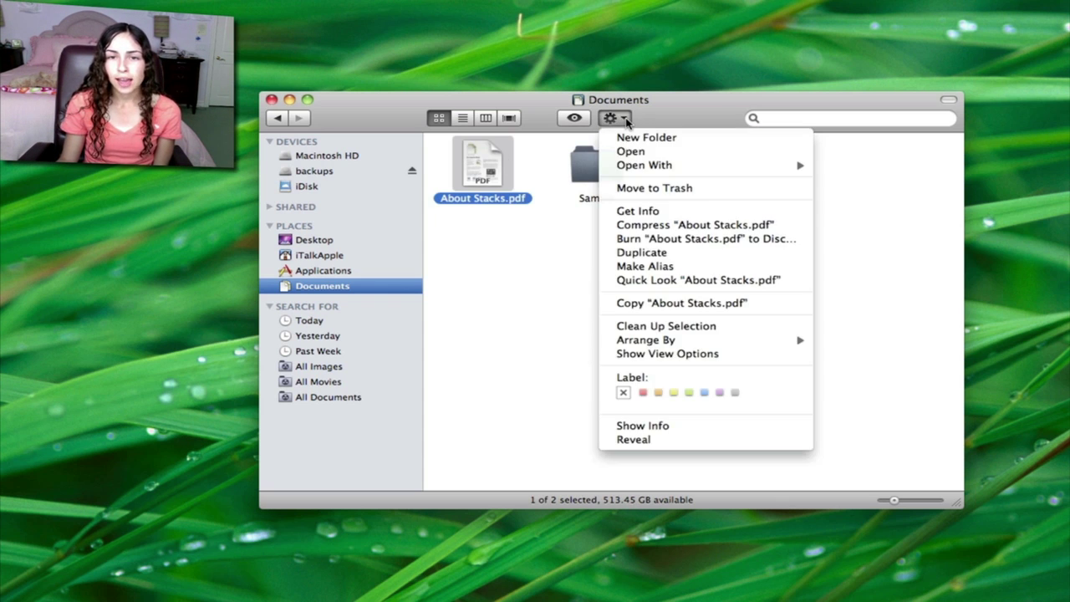
{"action": "left_click", "coordinate": [675, 393]}
{"action": "left_click", "coordinate": [574, 332]}
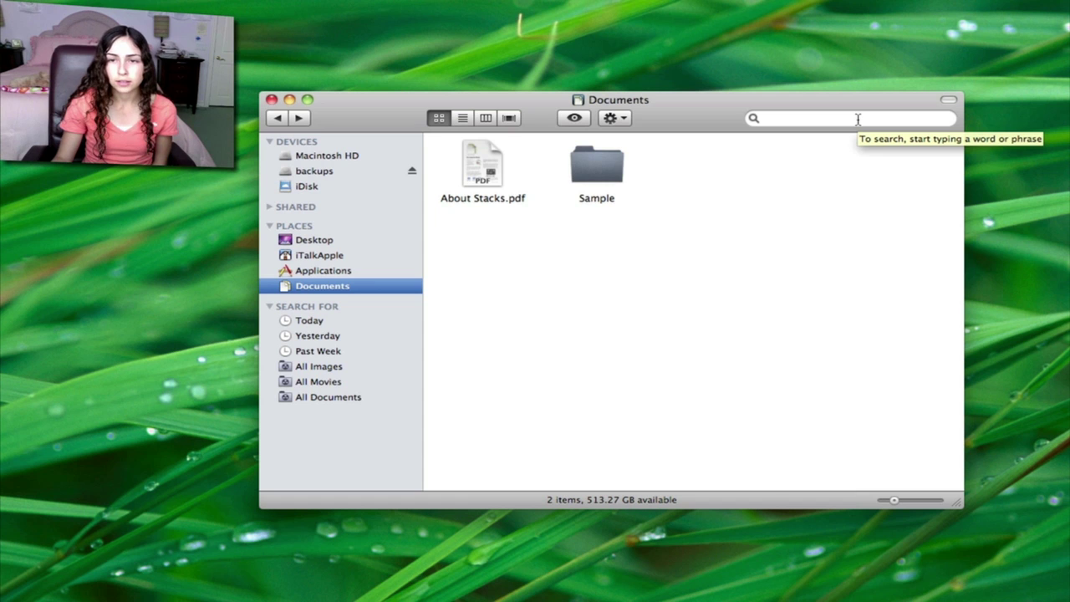
- Start a Finder search for the letter 'a' in the search field
{"action": "left_click", "coordinate": [858, 118]}
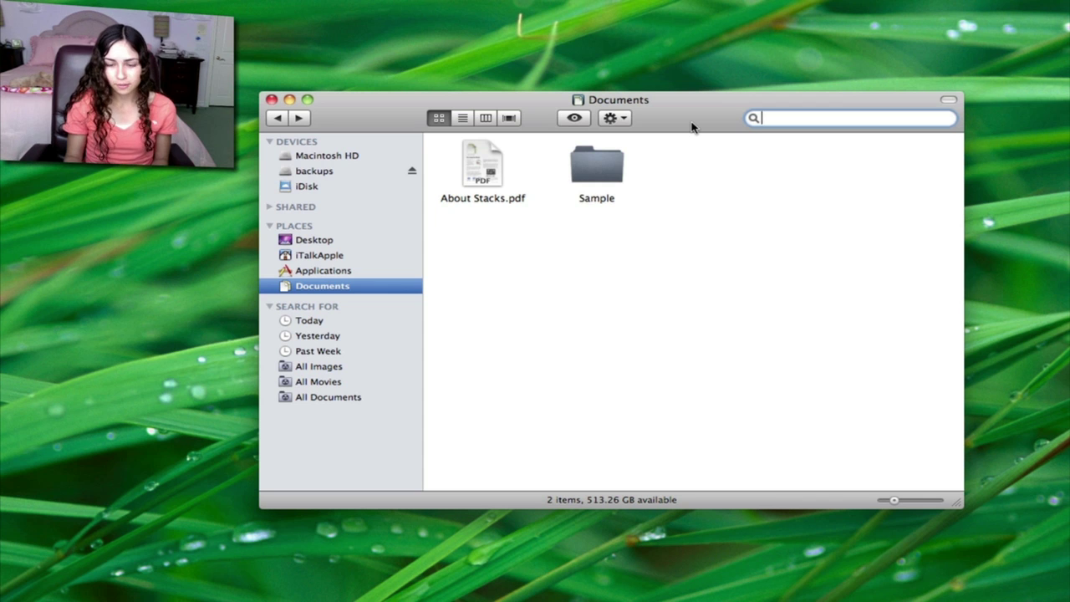
{"action": "type", "text": "a"}
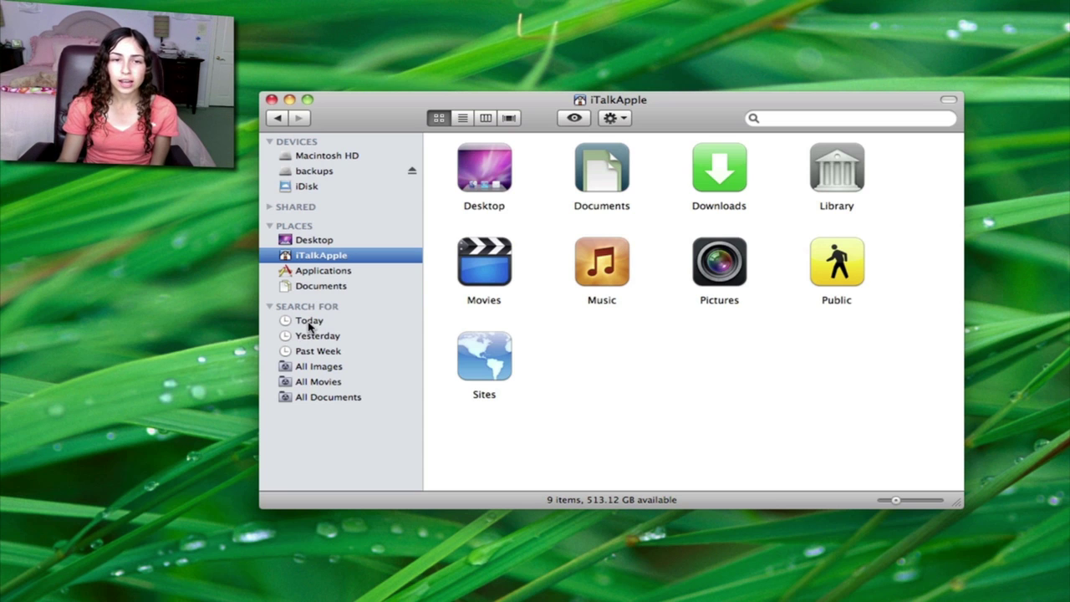
{"action": "left_click", "coordinate": [310, 322]}
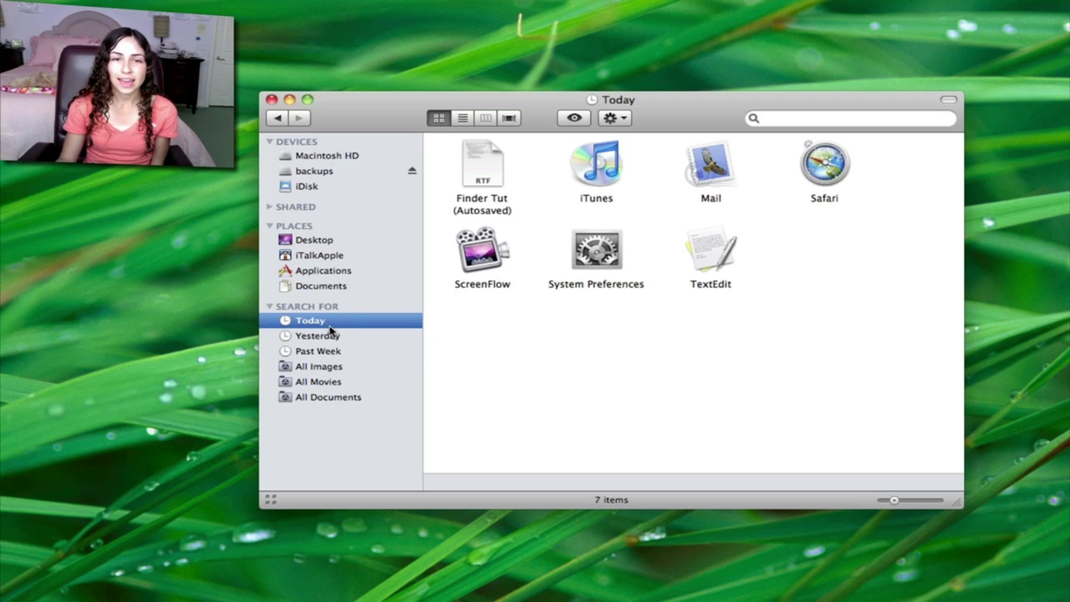
{"action": "left_click", "coordinate": [319, 336]}
{"action": "left_click", "coordinate": [318, 351]}
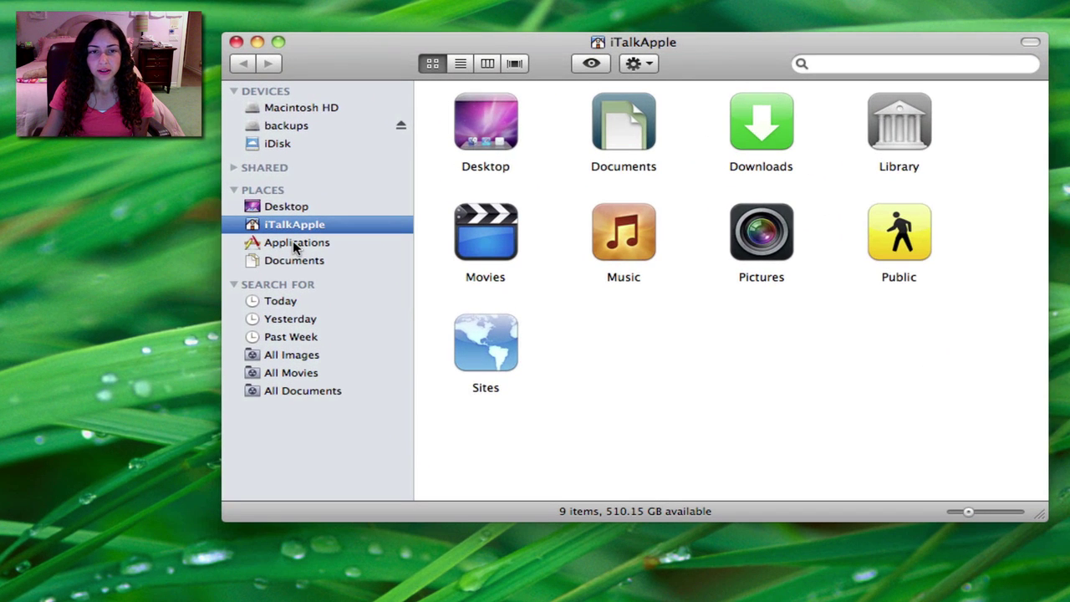
- Open Applications from the sidebar and scroll through its 85-item list
{"action": "left_click", "coordinate": [295, 242]}
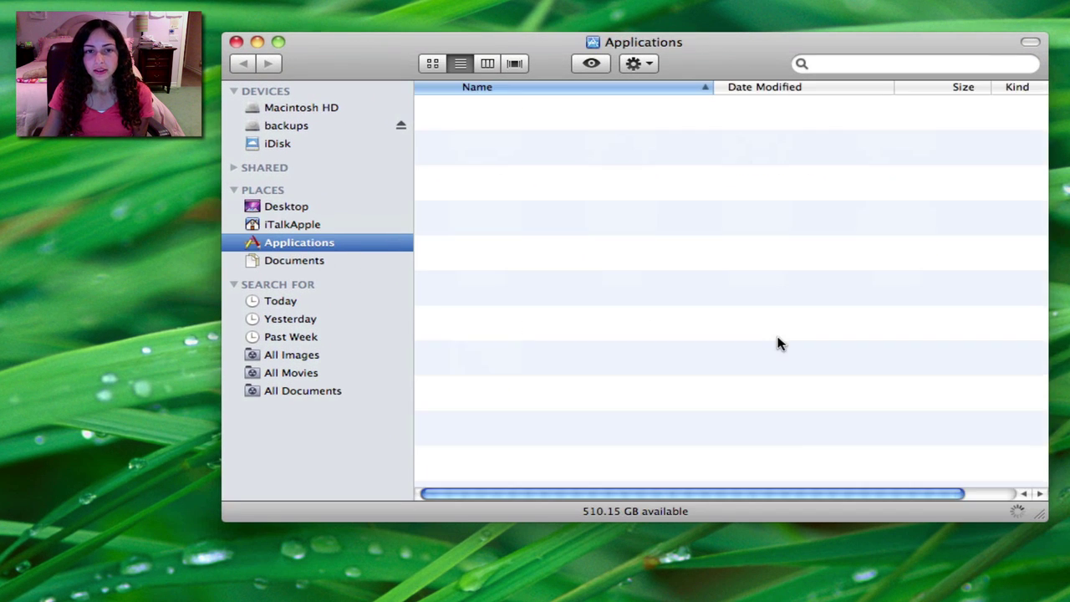
{"action": "scroll", "coordinate": [761, 330], "scroll_direction": "up", "scroll_amount": 5}
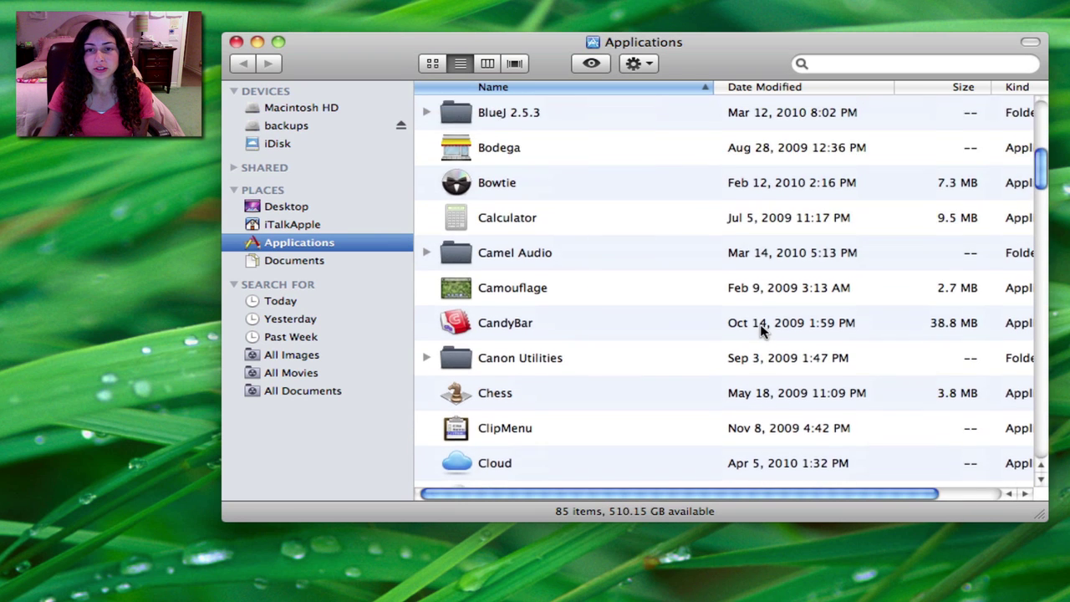
{"action": "scroll", "coordinate": [759, 317], "scroll_direction": "down", "scroll_amount": 10}
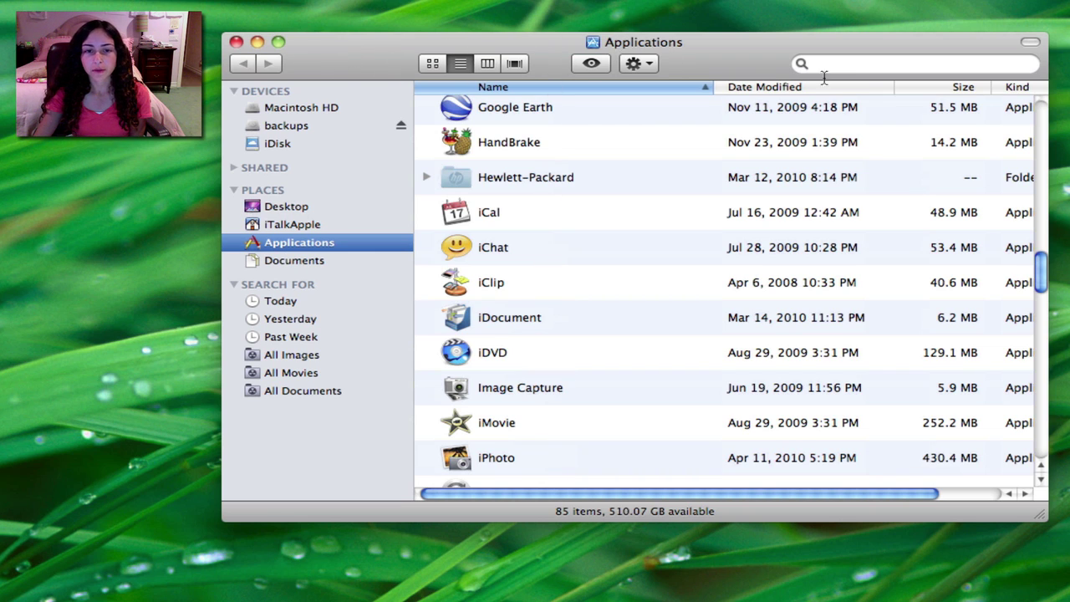
{"action": "scroll", "coordinate": [586, 410], "scroll_direction": "up", "scroll_amount": 2}
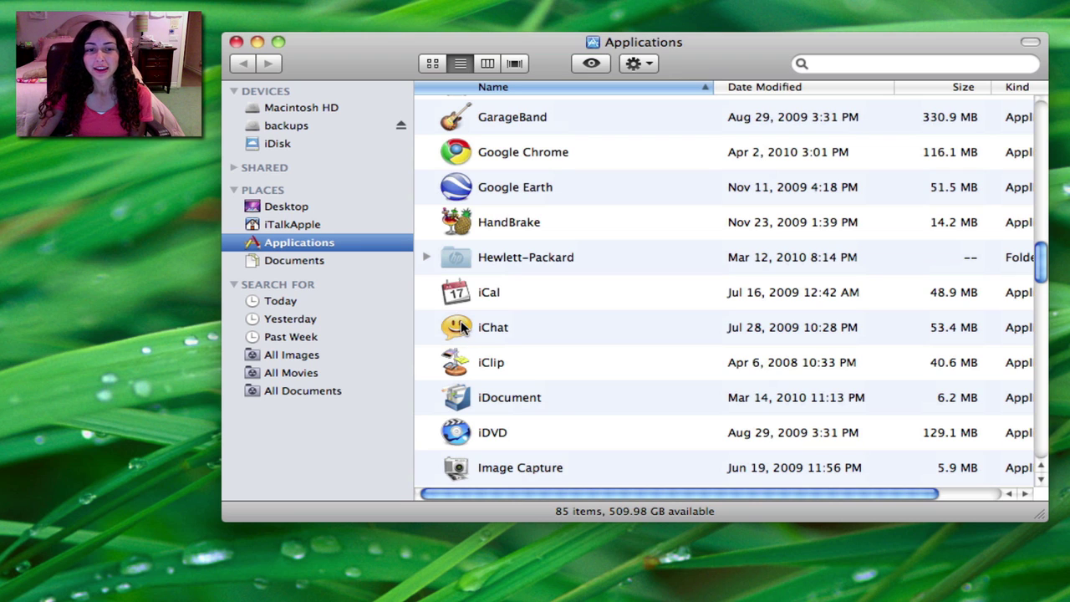
{"action": "left_click_drag", "start_coordinate": [461, 322], "coordinate": [298, 273]}
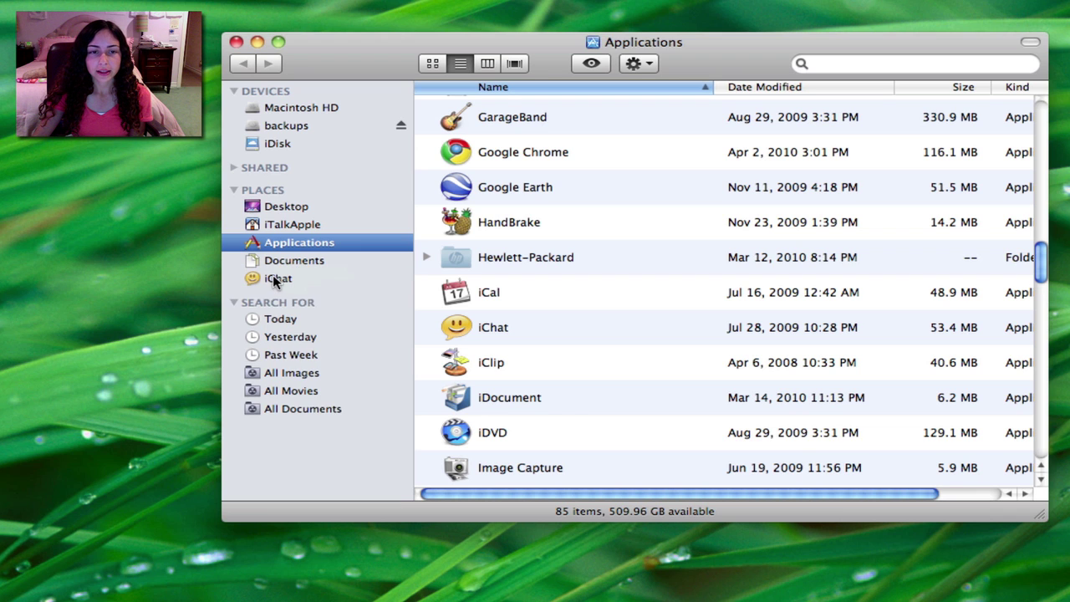
{"action": "left_click", "coordinate": [275, 281]}
{"action": "key", "text": "super+q"}
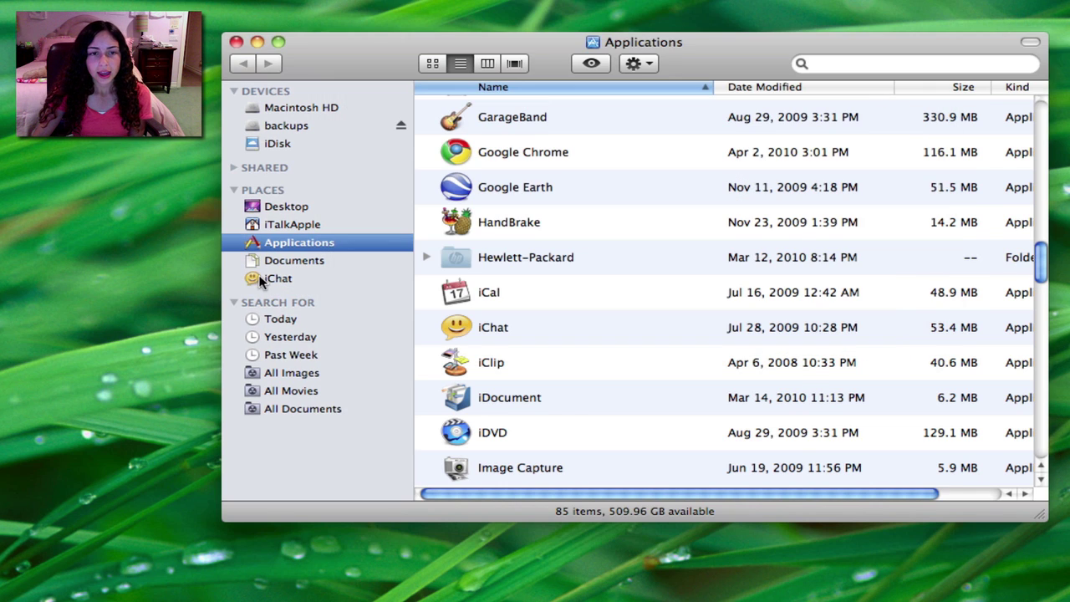
{"action": "left_click_drag", "start_coordinate": [260, 280], "coordinate": [104, 343]}
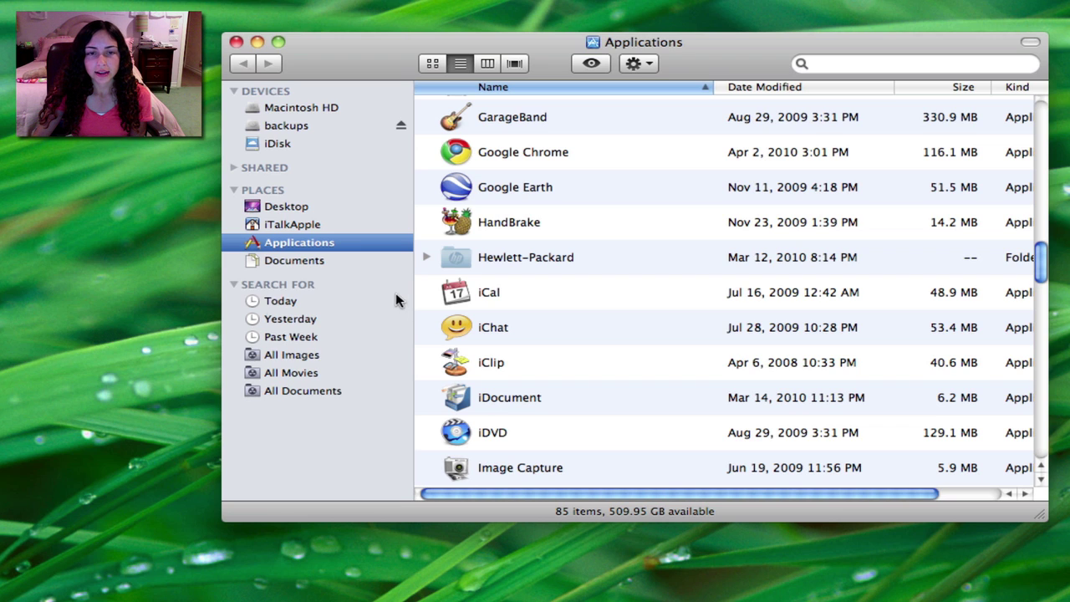
{"action": "left_click", "coordinate": [531, 333]}
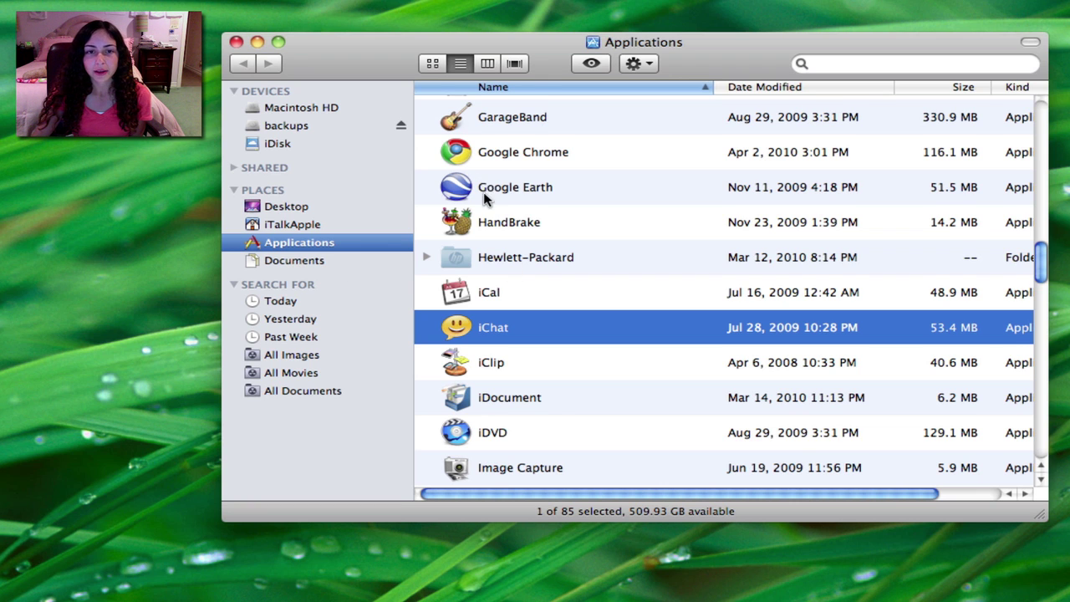
{"action": "scroll", "coordinate": [488, 196], "scroll_direction": "up", "scroll_amount": 2}
{"action": "scroll", "coordinate": [492, 242], "scroll_direction": "up", "scroll_amount": 6}
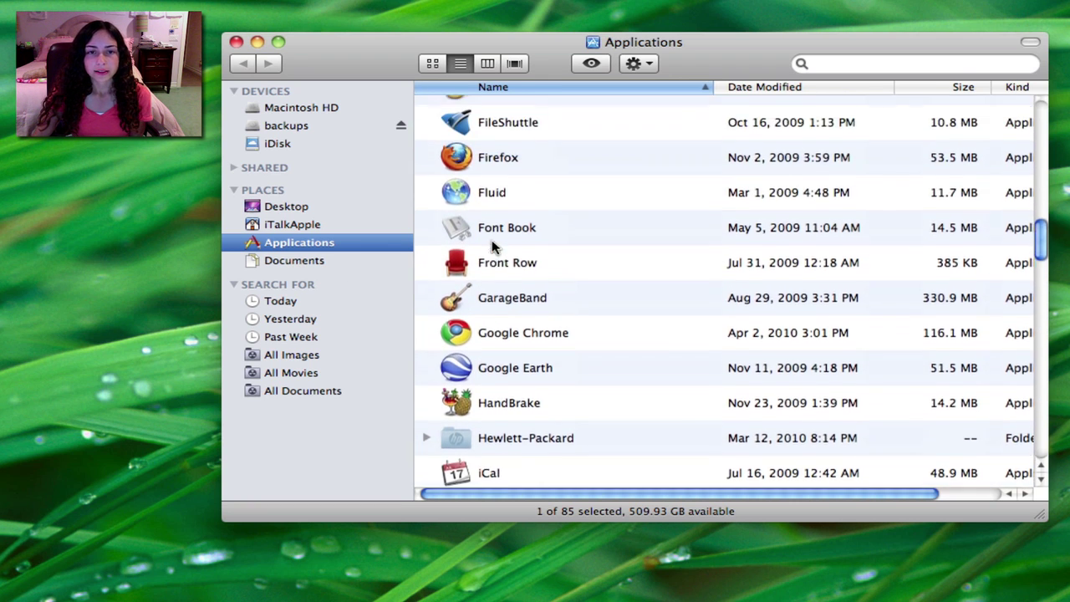
{"action": "scroll", "coordinate": [492, 243], "scroll_direction": "up", "scroll_amount": 4}
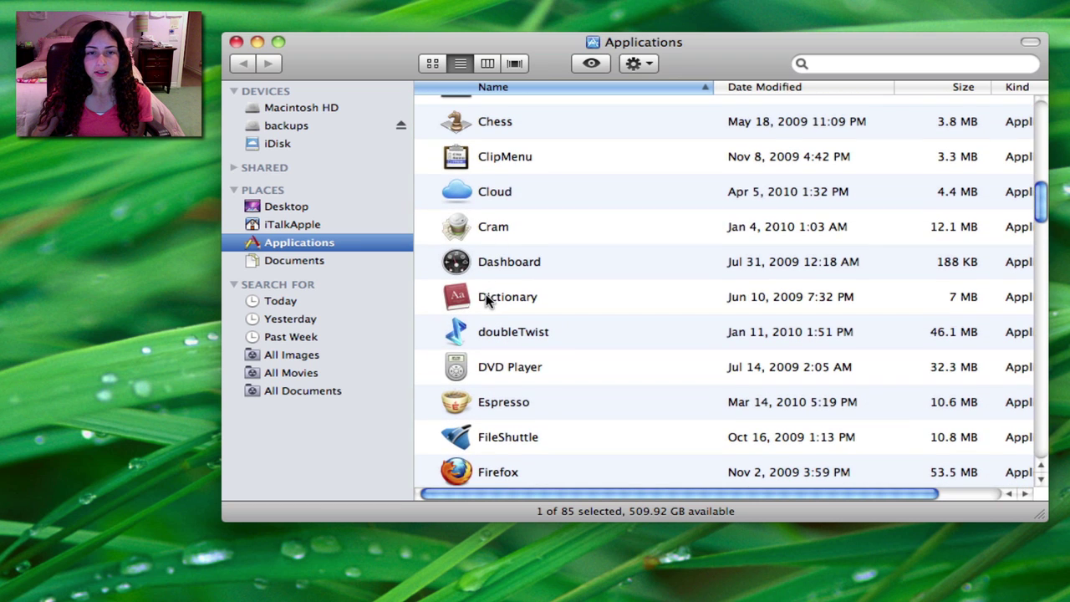
{"action": "left_click_drag", "start_coordinate": [467, 294], "coordinate": [558, 62]}
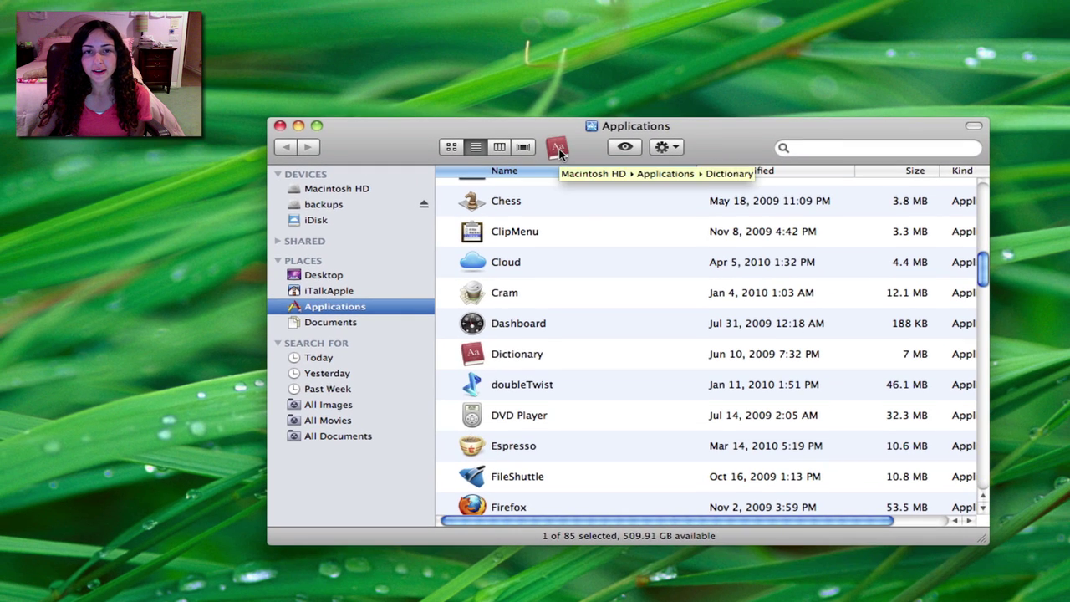
{"action": "left_click", "coordinate": [555, 69]}
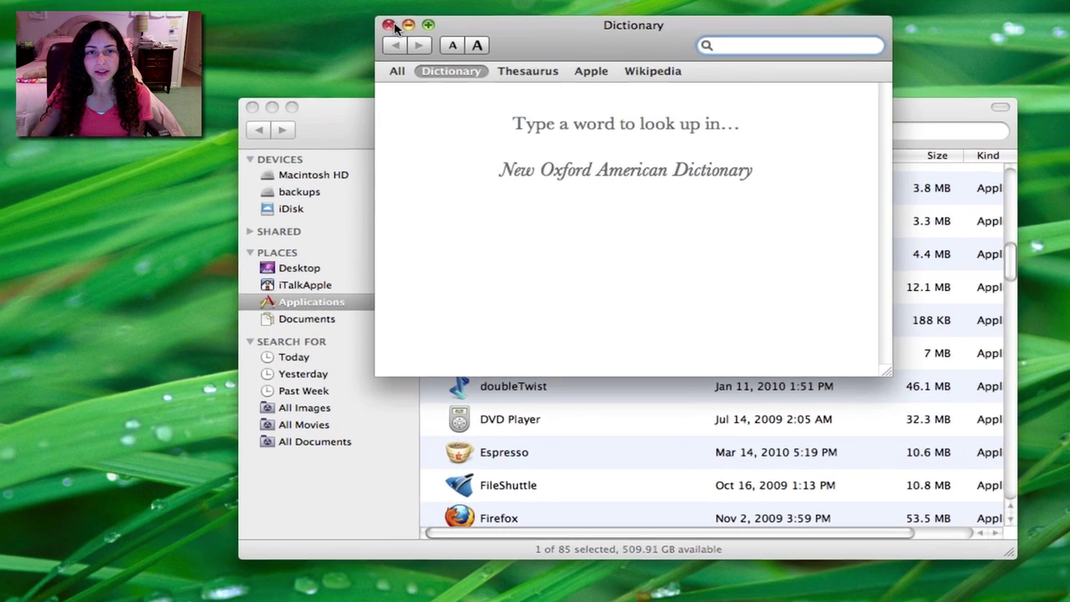
{"action": "key", "text": "super+q"}
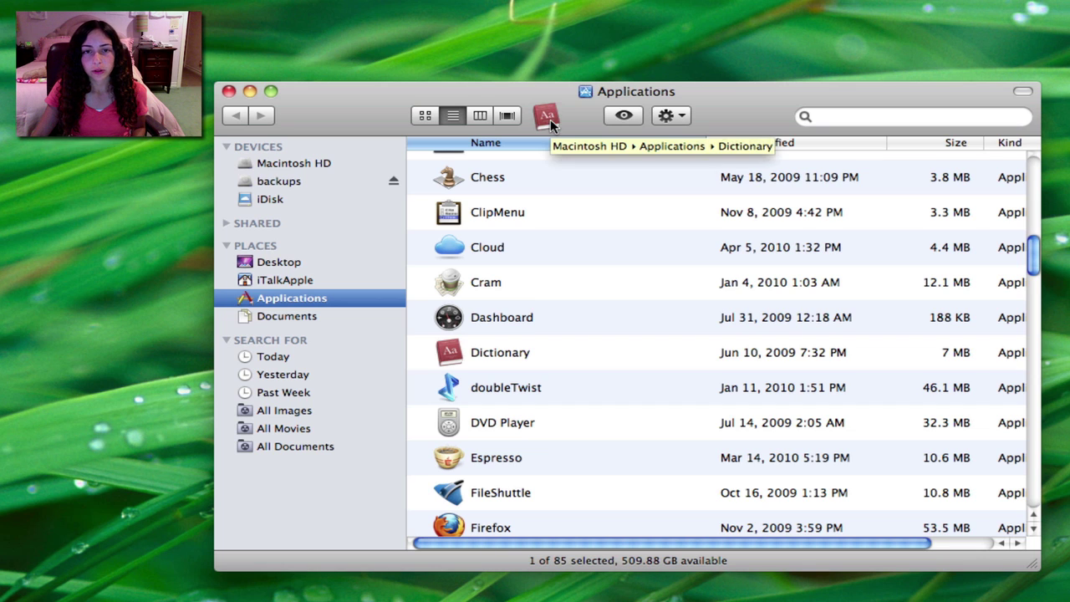
{"action": "left_click_drag", "start_coordinate": [550, 118], "coordinate": [544, 60]}
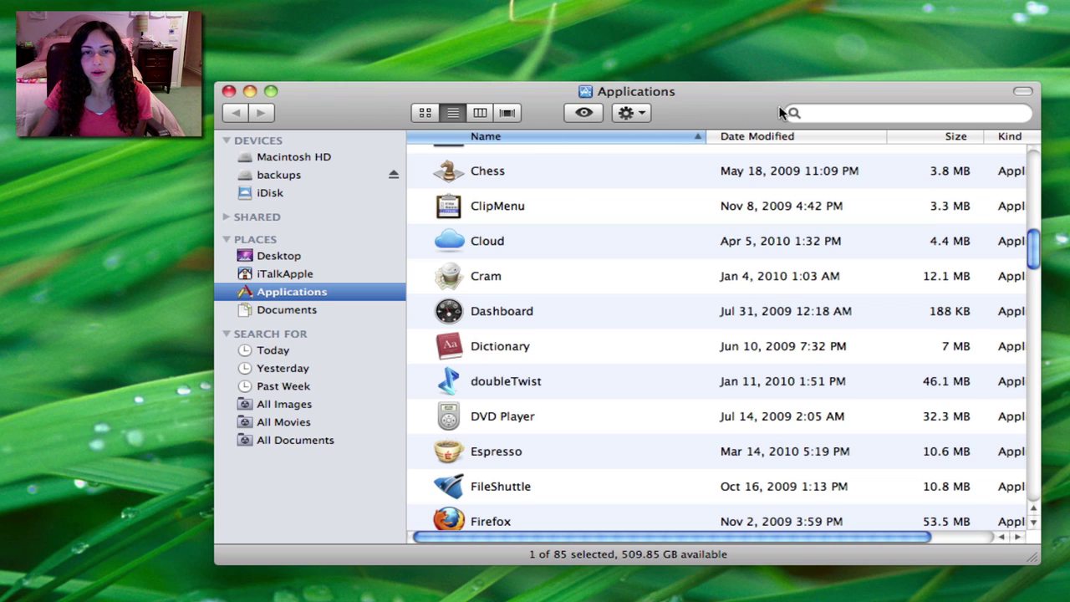
- Choose Customize Toolbar from the toolbar's right-click menu
{"action": "right_click", "coordinate": [670, 111]}
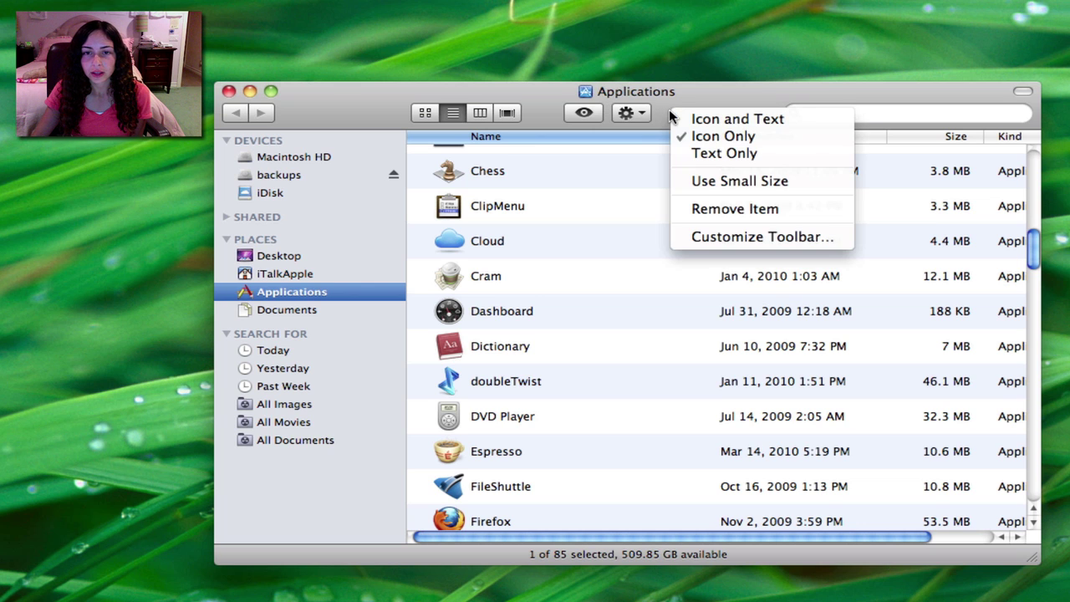
{"action": "left_click", "coordinate": [707, 236]}
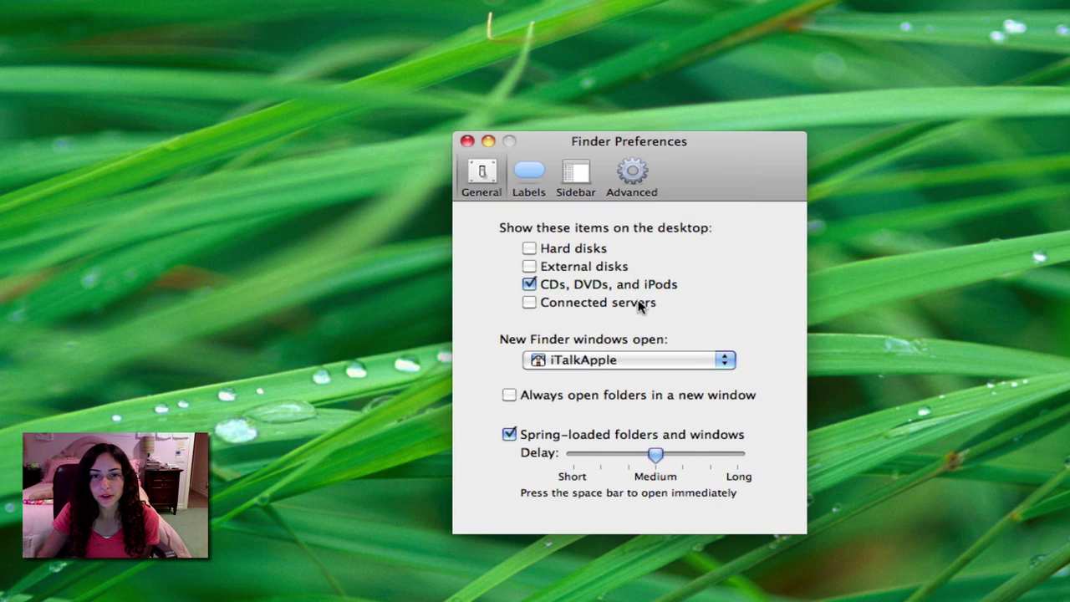
- Hide hard disks and external disks from the desktop, keep new windows opening to iTalkApple, and close the window
{"action": "left_click", "coordinate": [530, 248]}
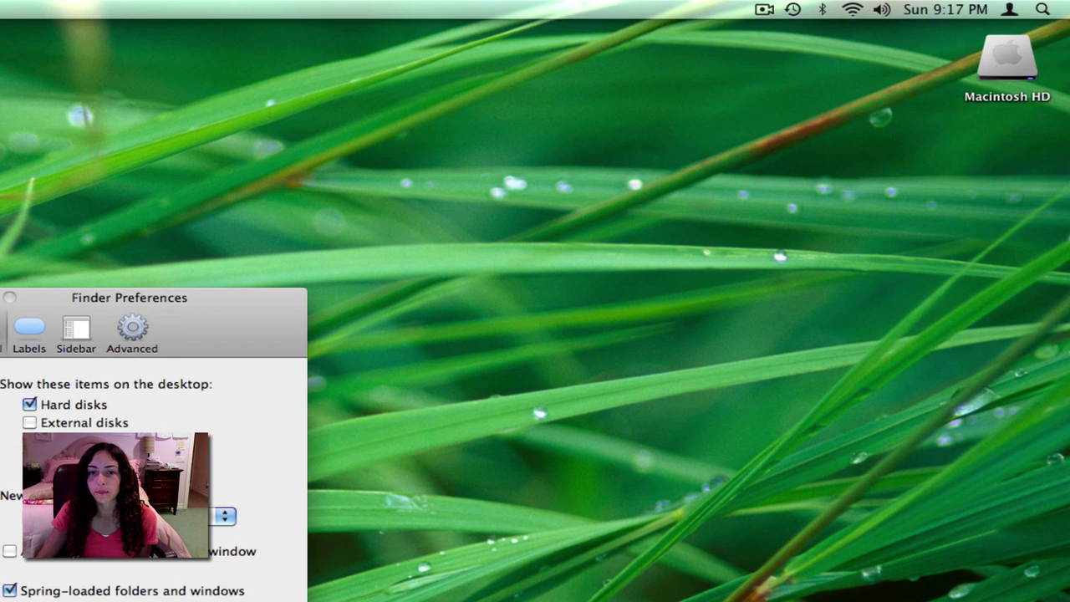
{"action": "left_click", "coordinate": [33, 425]}
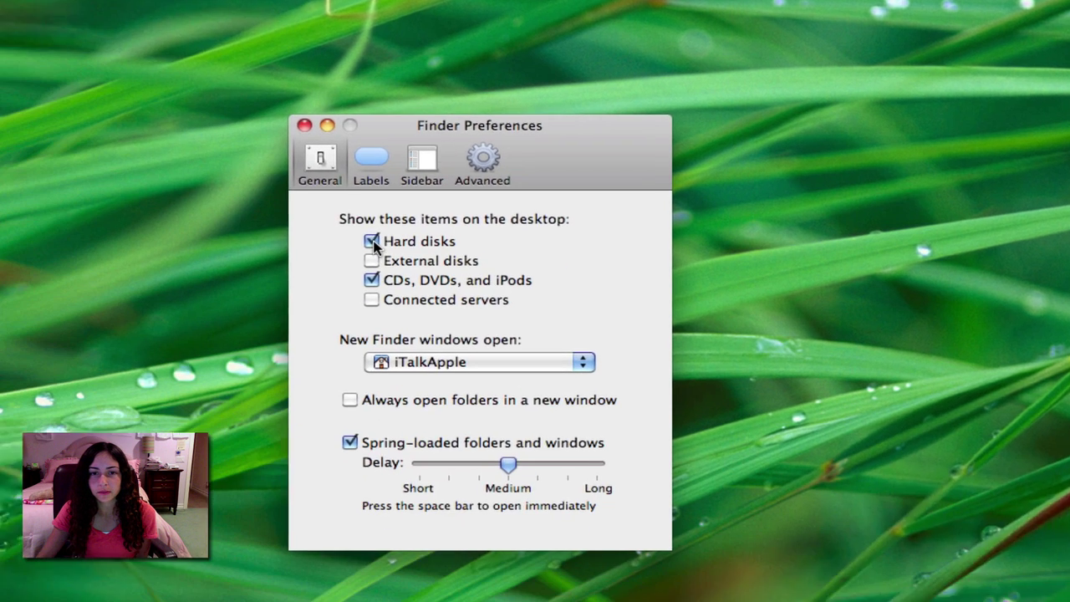
{"action": "left_click", "coordinate": [371, 242]}
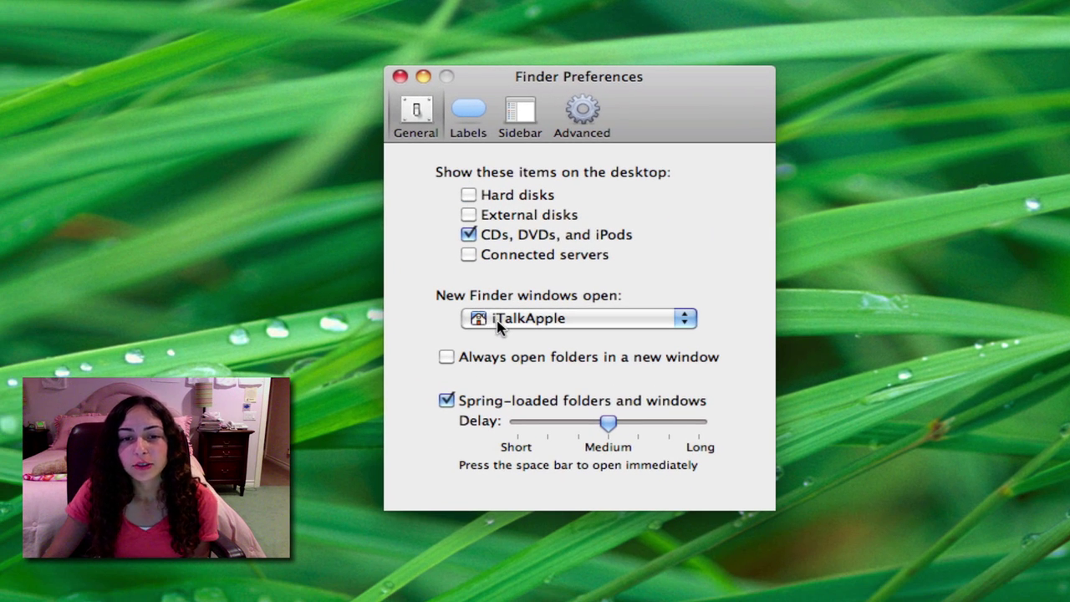
{"action": "left_click", "coordinate": [499, 325]}
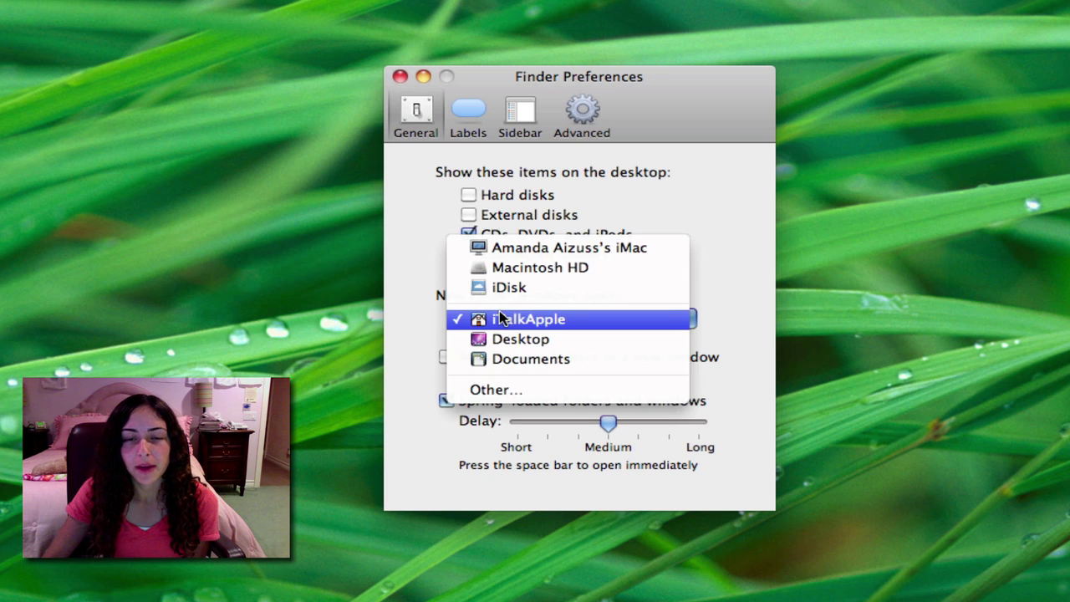
{"action": "left_click", "coordinate": [435, 326]}
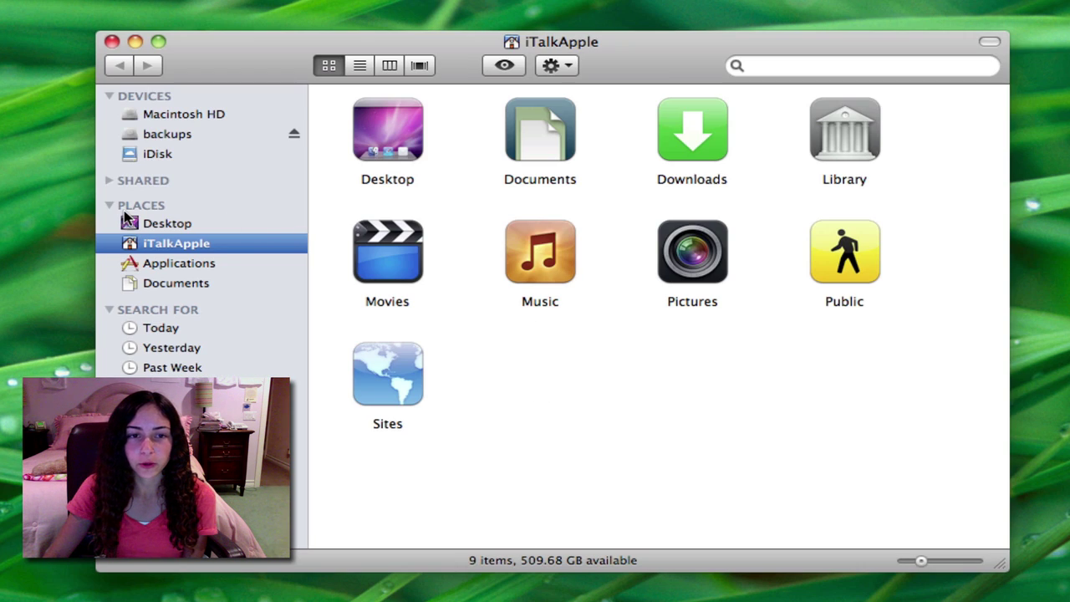
{"action": "left_click", "coordinate": [111, 41]}
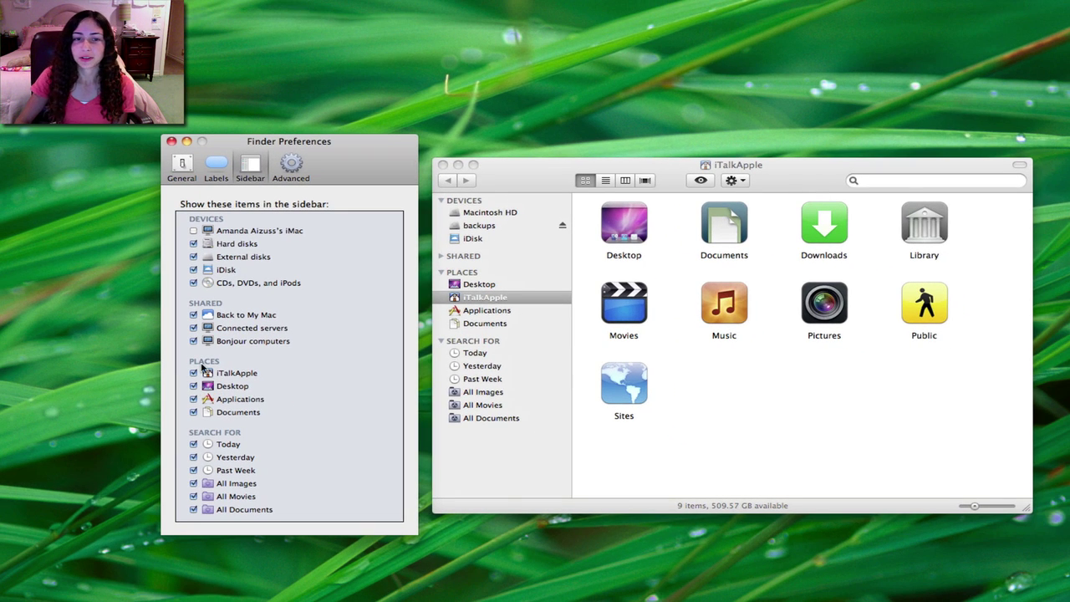
- Remove Today, Yesterday, Past Week, All Images and All Movies from the sidebar's Search For list
{"action": "left_click", "coordinate": [195, 444]}
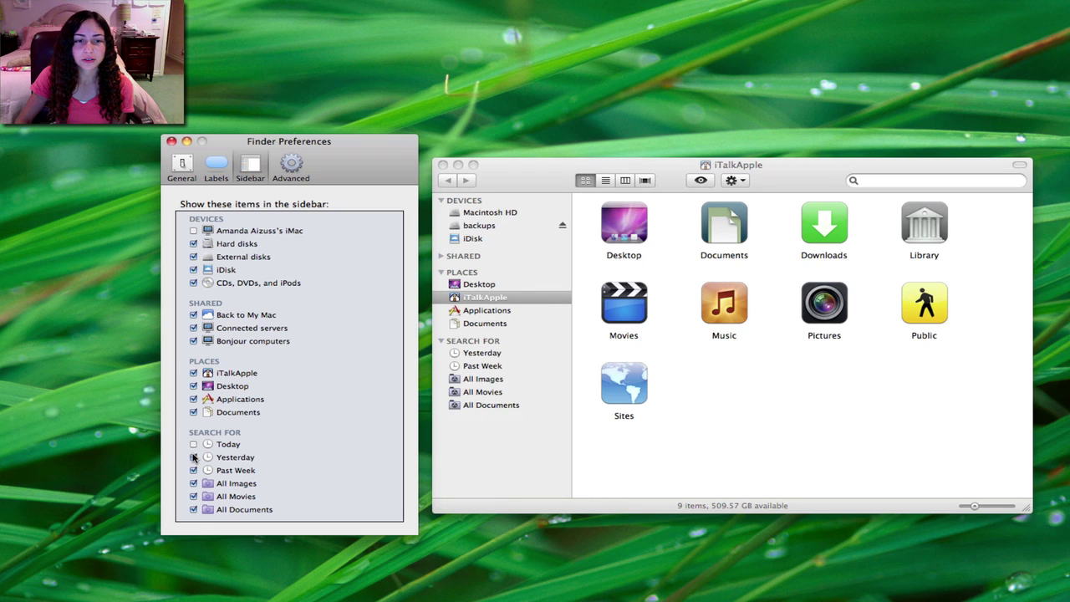
{"action": "left_click", "coordinate": [193, 457]}
{"action": "left_click", "coordinate": [193, 470]}
{"action": "left_click", "coordinate": [193, 483]}
{"action": "left_click", "coordinate": [193, 497]}
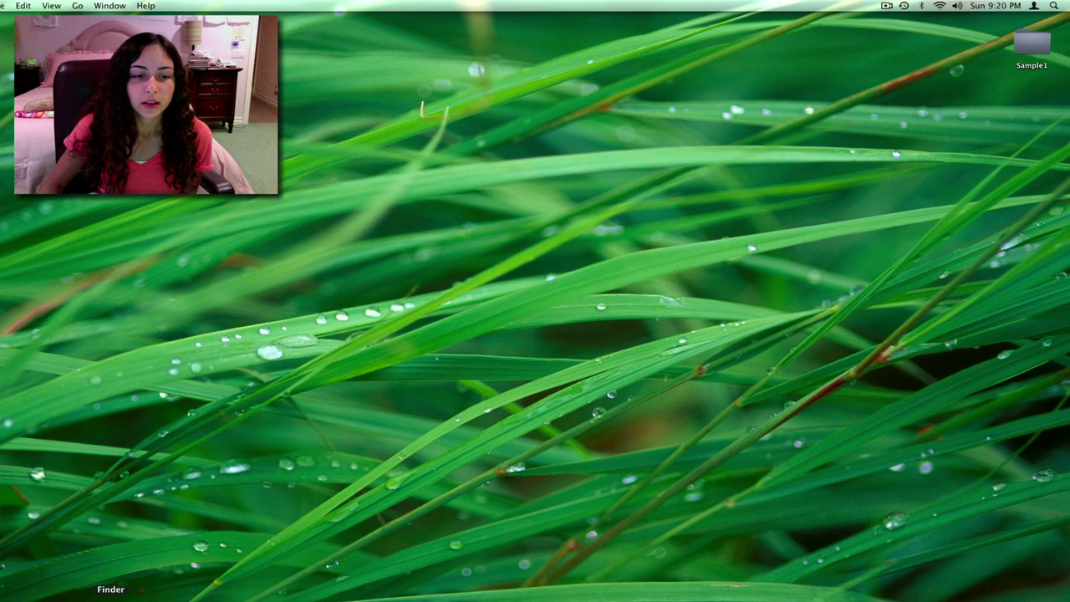
- In a new Finder window, browse Documents › Sample › hi, then go back to the iTalkApple home folder
{"action": "key", "text": "super+n"}
{"action": "left_click_drag", "start_coordinate": [342, 185], "coordinate": [380, 183]}
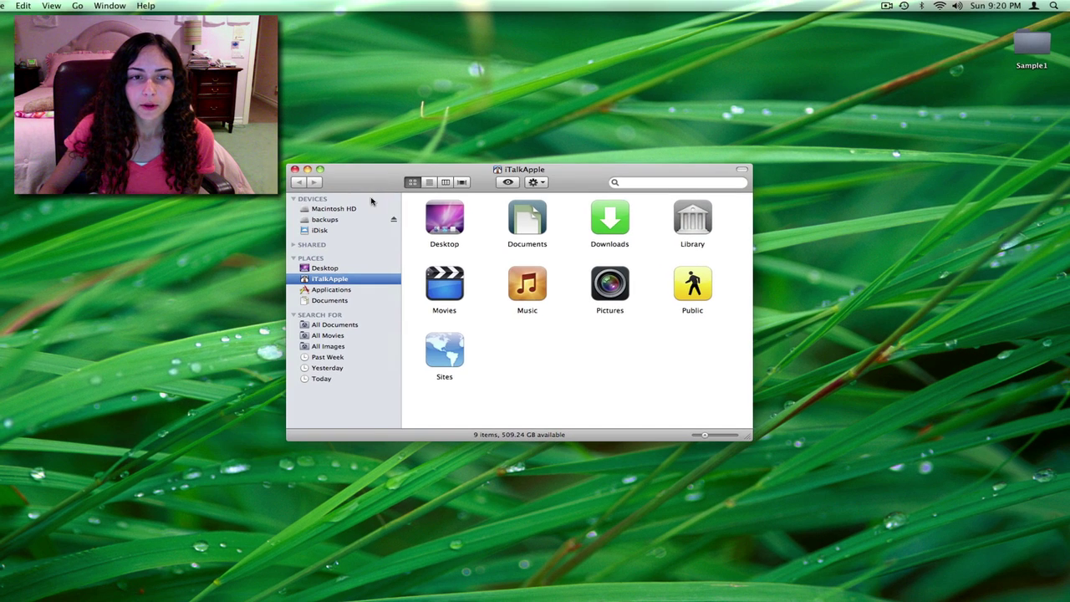
{"action": "left_click", "coordinate": [328, 301]}
{"action": "double_click", "coordinate": [525, 219]}
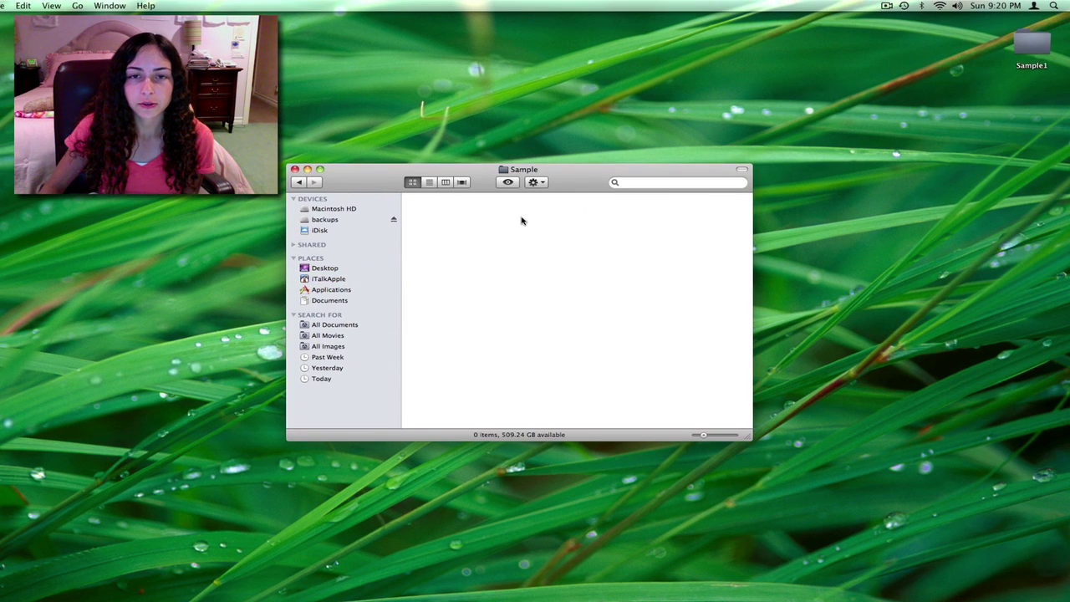
{"action": "double_click", "coordinate": [298, 181]}
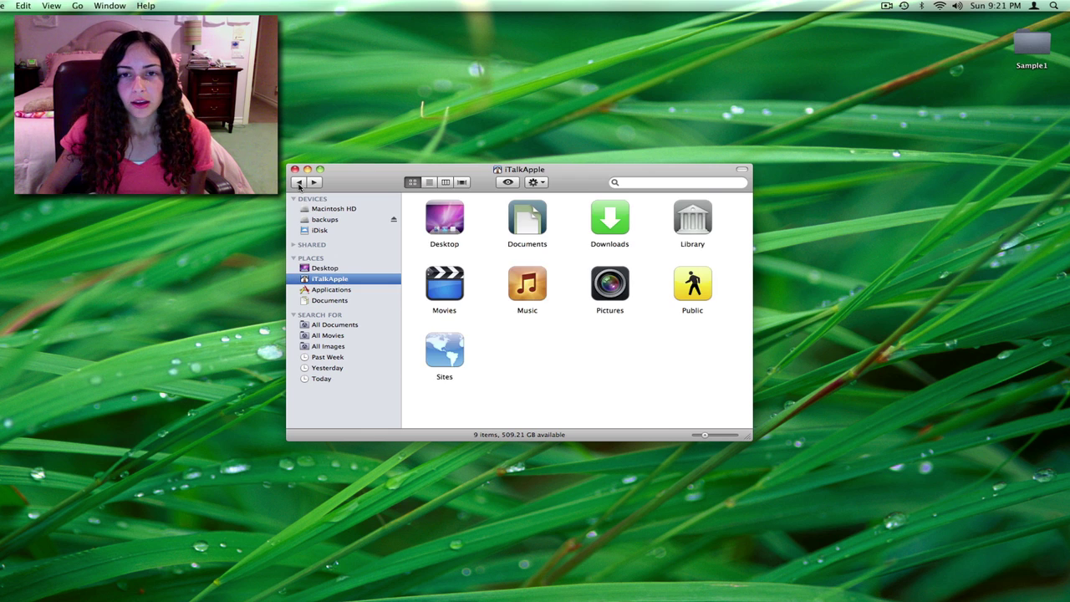
{"action": "left_click", "coordinate": [314, 181]}
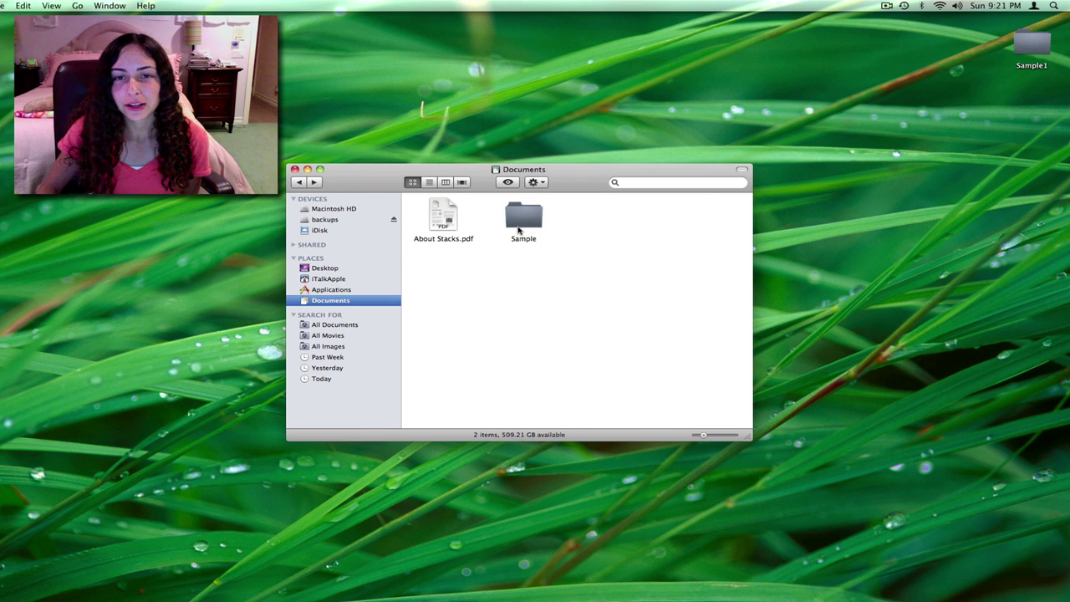
{"action": "double_click", "coordinate": [524, 219]}
{"action": "double_click", "coordinate": [443, 217]}
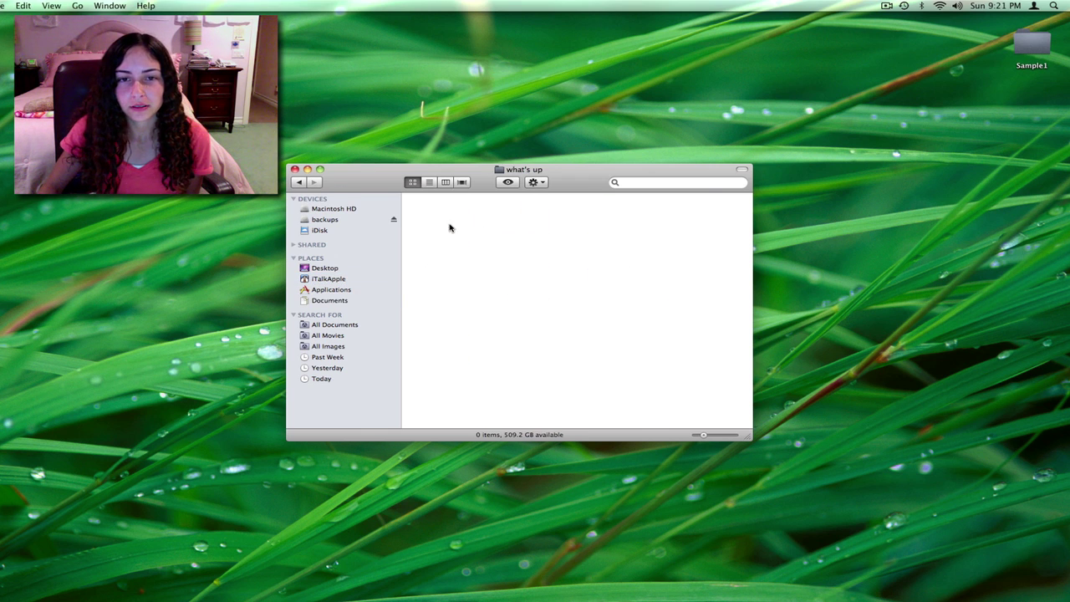
{"action": "left_click", "coordinate": [298, 181]}
{"action": "left_click", "coordinate": [298, 182]}
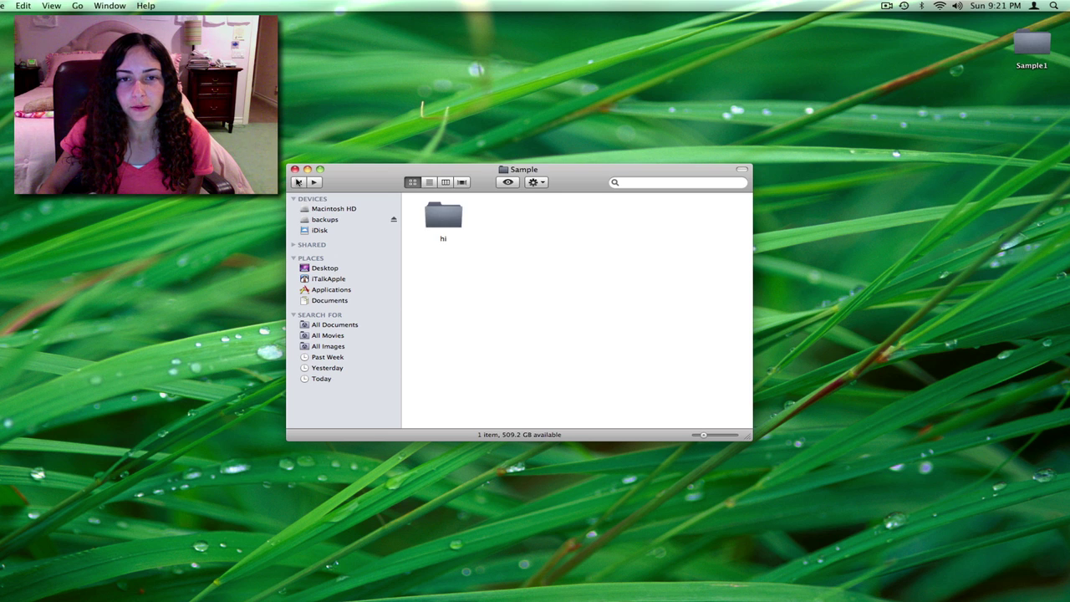
{"action": "left_click", "coordinate": [301, 182]}
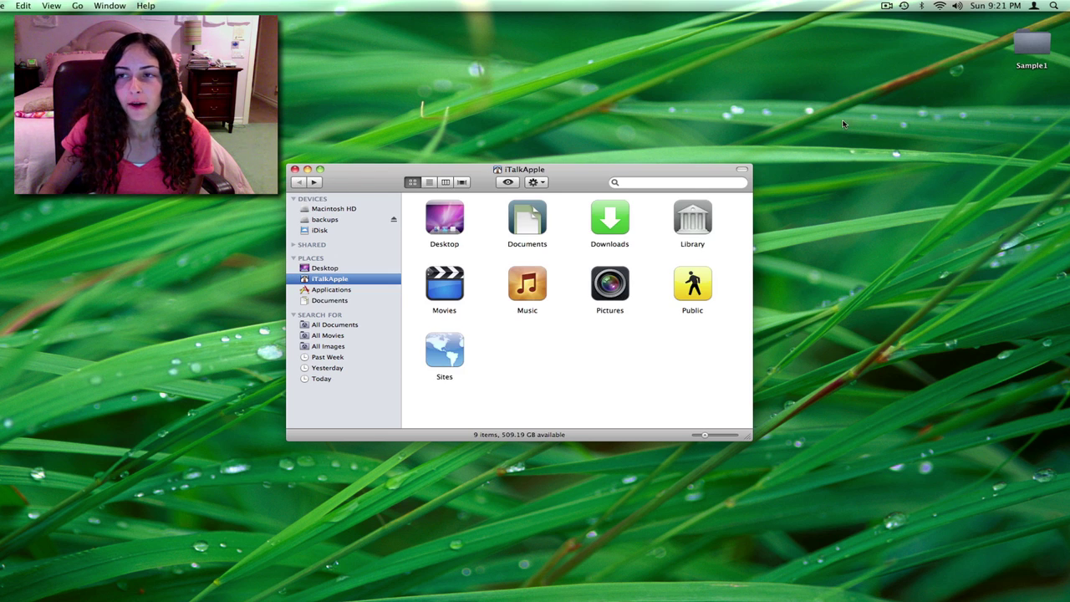
- Nudge Sample1 on the desktop, open Documents › Sample › hi › what's up, then return home
{"action": "left_click_drag", "start_coordinate": [1022, 39], "coordinate": [1009, 40]}
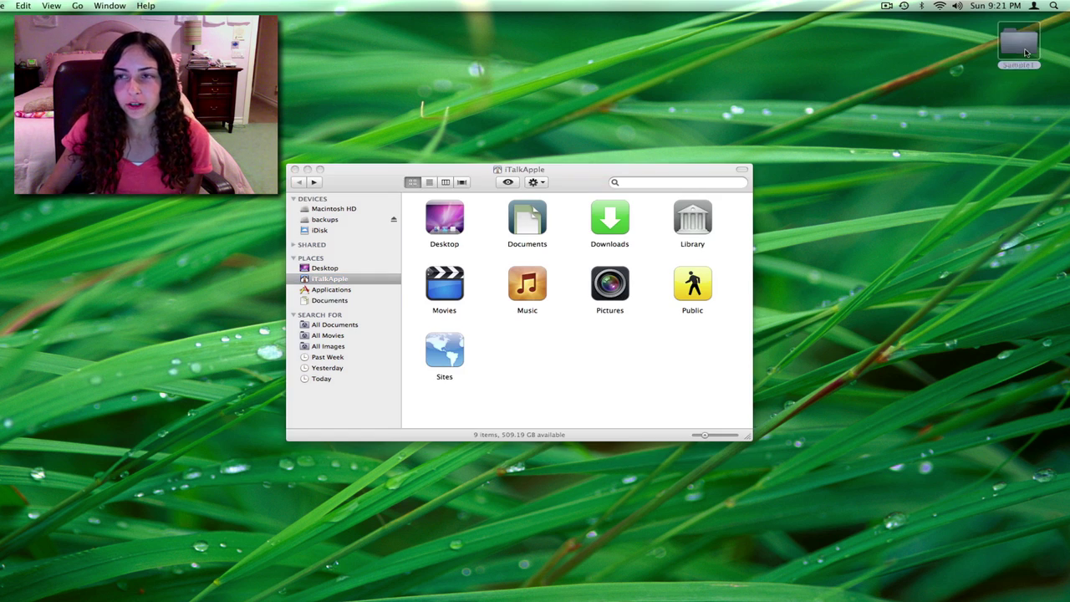
{"action": "left_click", "coordinate": [573, 194]}
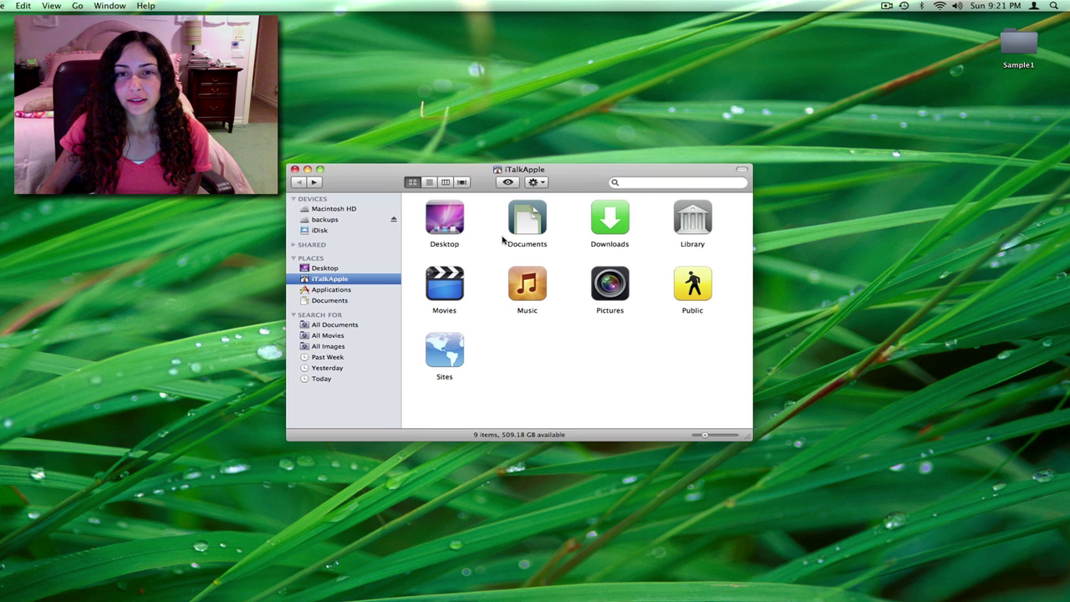
{"action": "left_click", "coordinate": [532, 220]}
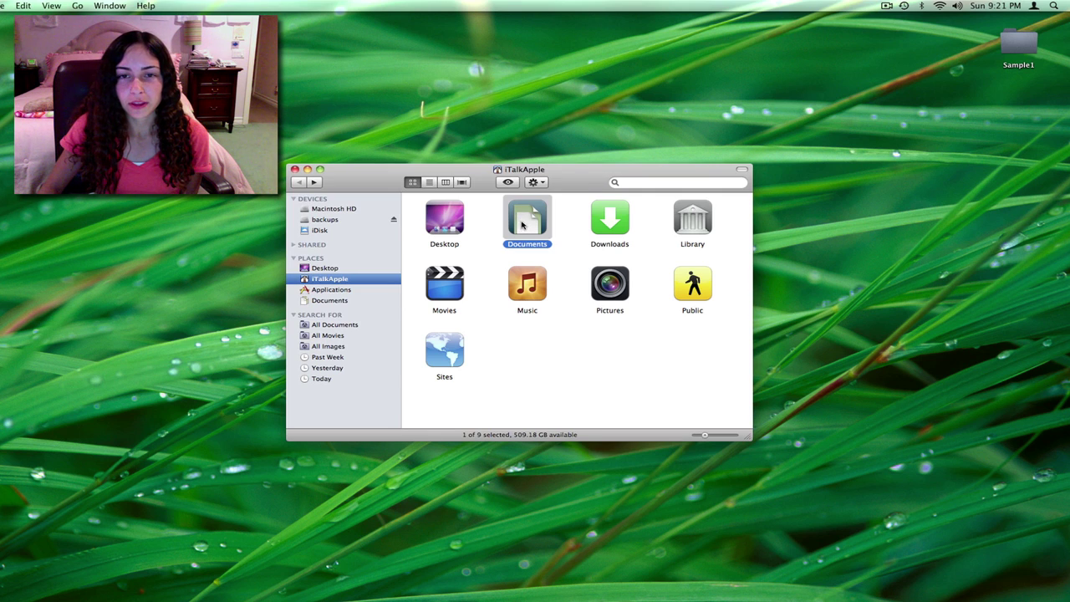
{"action": "double_click", "coordinate": [522, 224]}
{"action": "double_click", "coordinate": [519, 219]}
{"action": "double_click", "coordinate": [446, 222]}
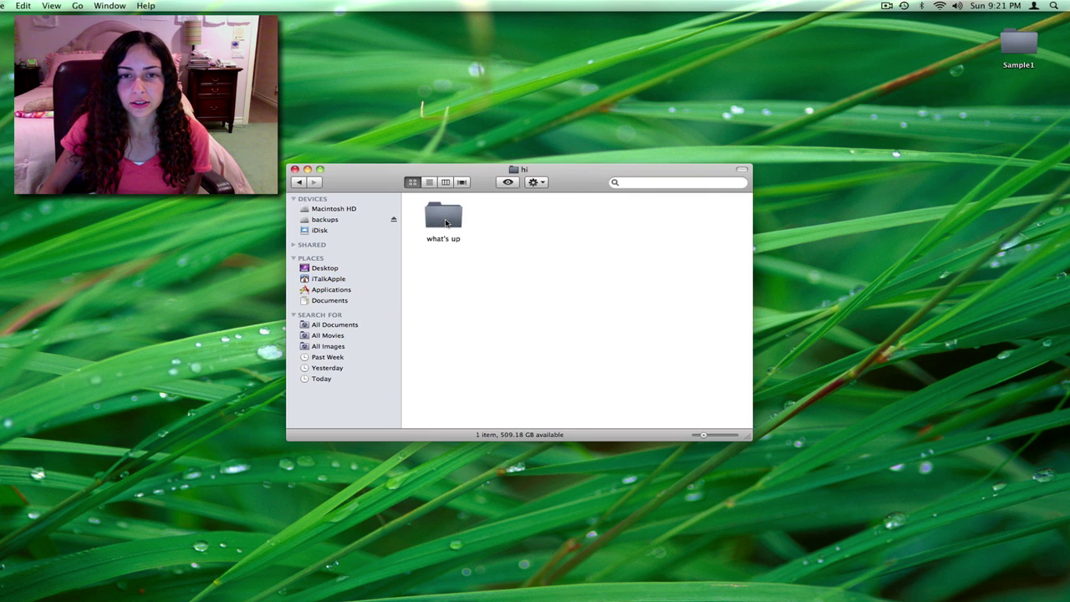
{"action": "left_click", "coordinate": [446, 222]}
{"action": "double_click", "coordinate": [446, 221]}
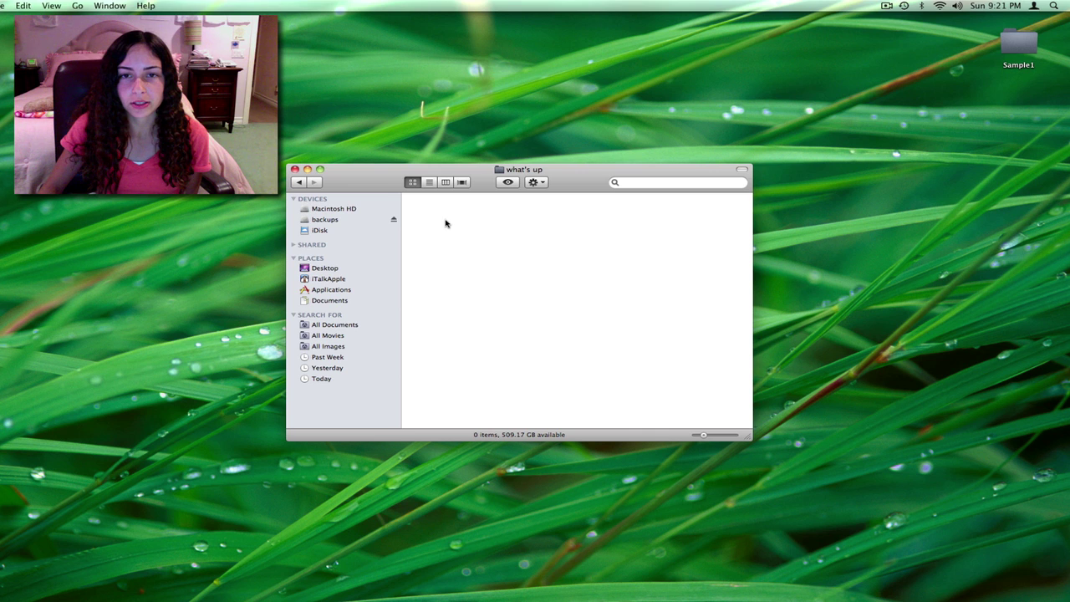
{"action": "left_click", "coordinate": [304, 182]}
{"action": "left_click", "coordinate": [304, 182]}
{"action": "left_click", "coordinate": [305, 182]}
{"action": "left_click", "coordinate": [302, 183]}
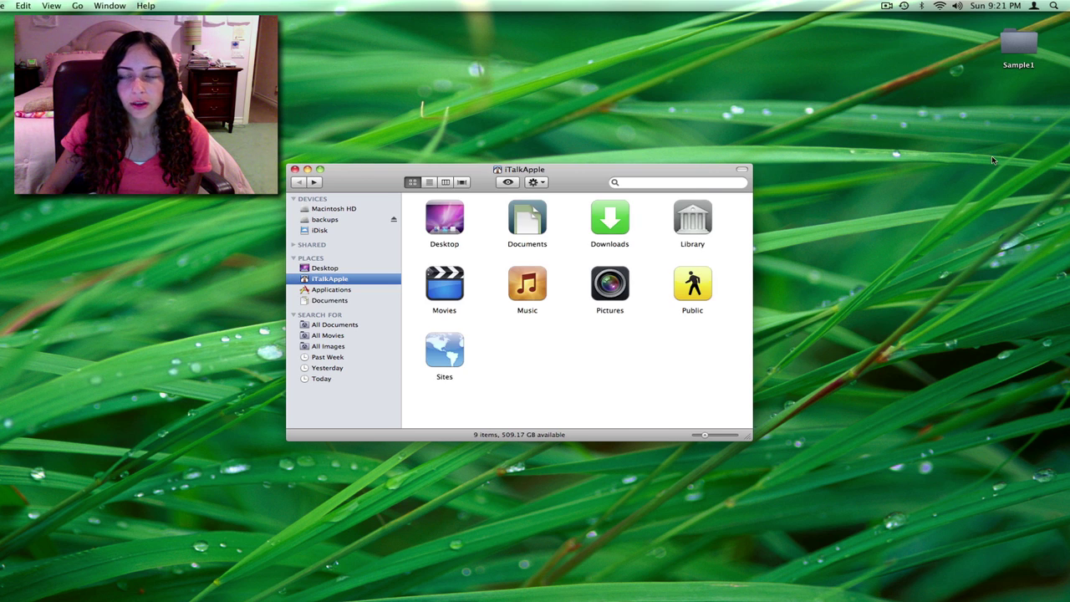
- Drag Sample1 from the desktop through Documents › Sample › hi and drop it into what's up
{"action": "left_click_drag", "start_coordinate": [1032, 40], "coordinate": [1037, 38]}
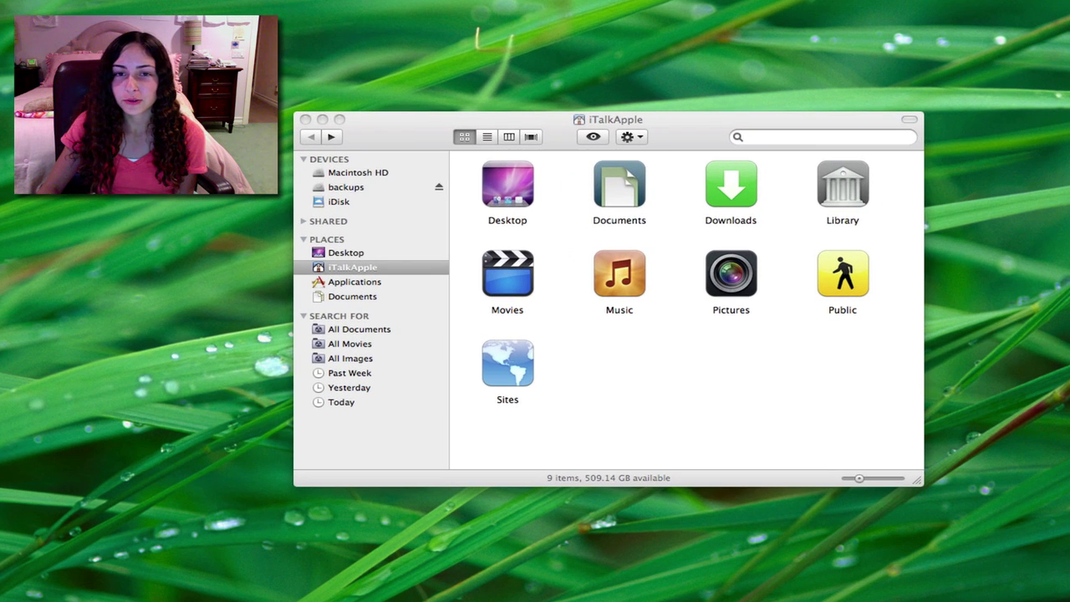
{"action": "left_click", "coordinate": [690, 135]}
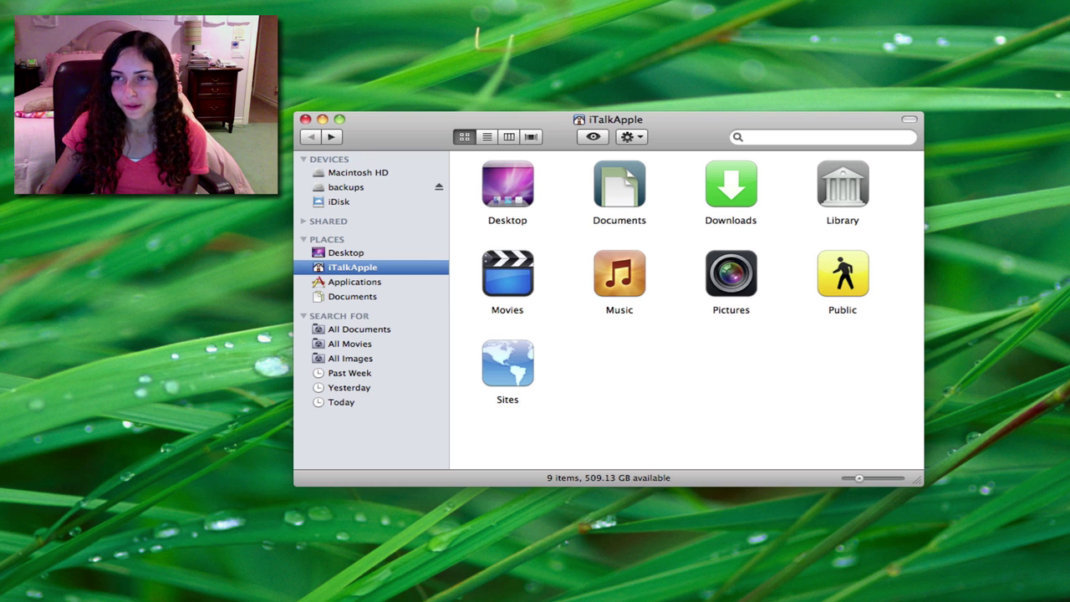
{"action": "left_click_drag", "start_coordinate": [1012, 30], "coordinate": [507, 177]}
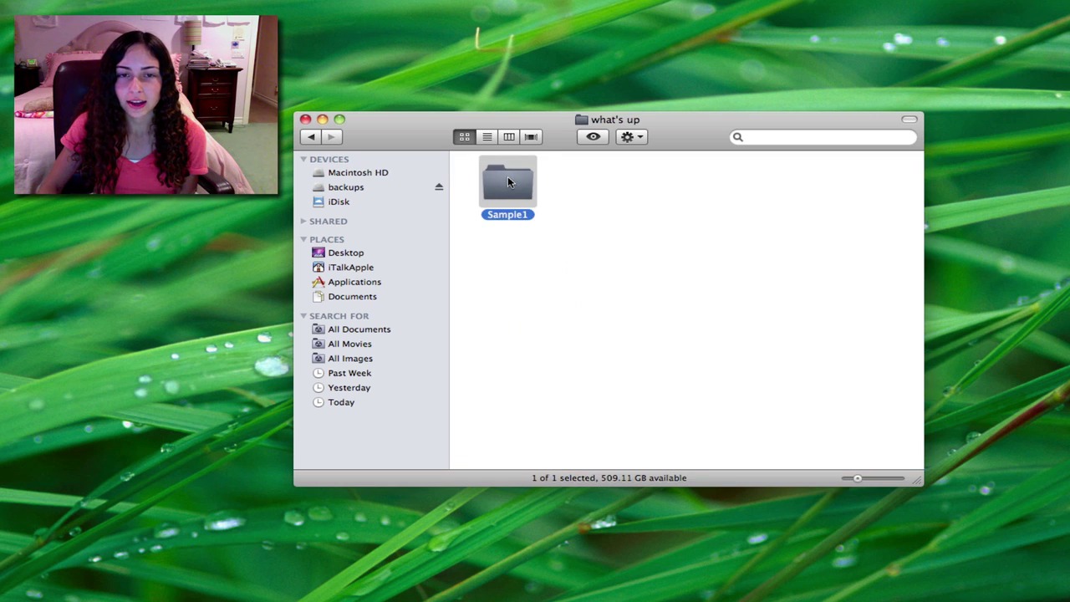
{"action": "left_click", "coordinate": [633, 271]}
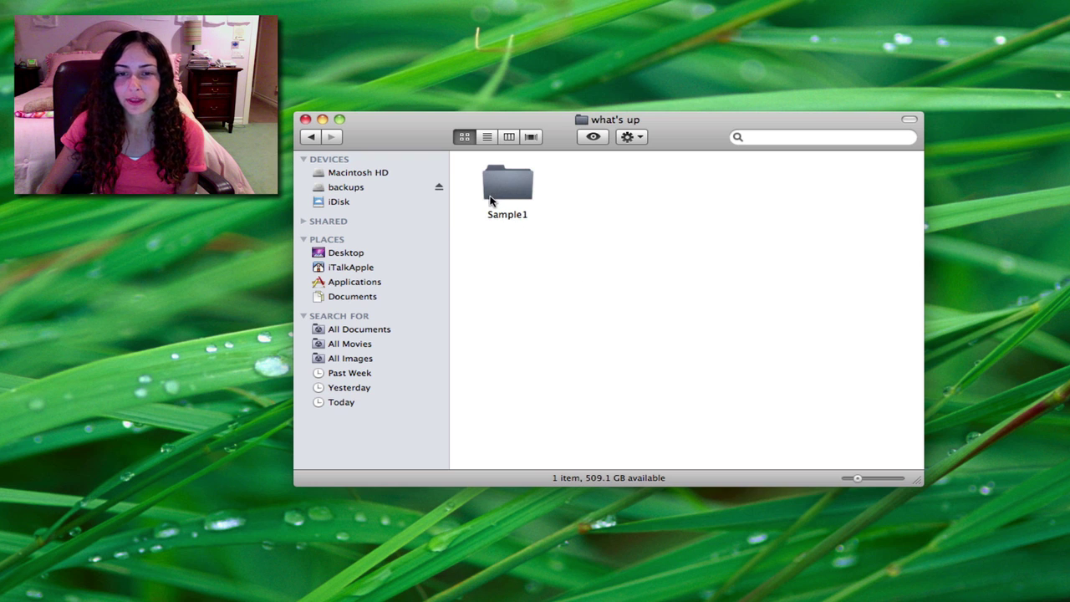